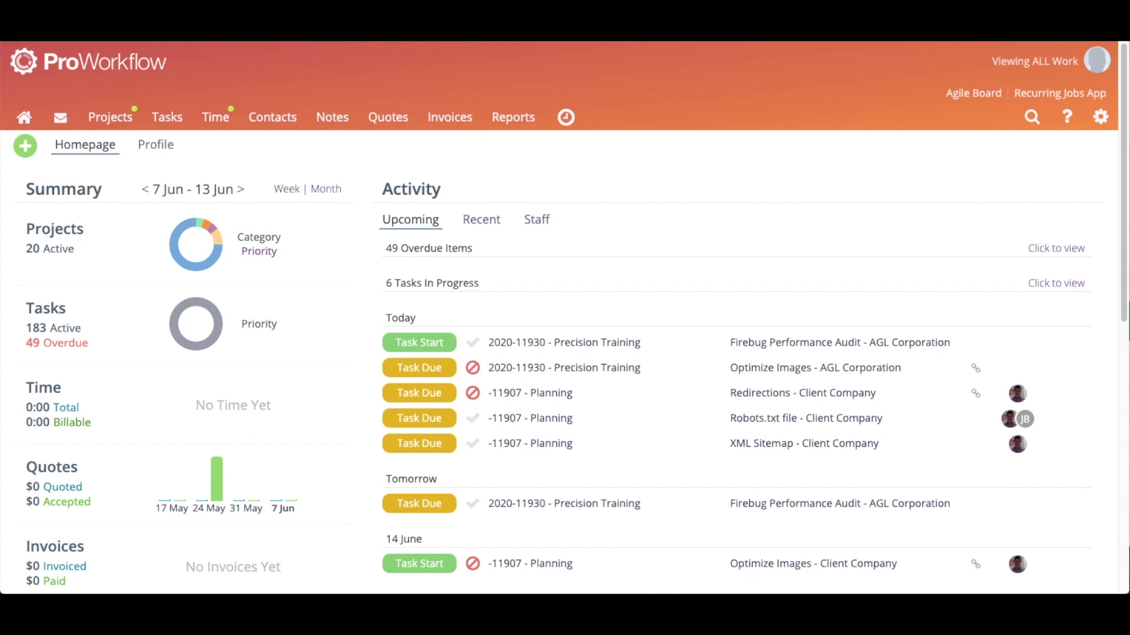
Look through the Project category of the report library and open the Client category.
{"action": "left_click", "coordinate": [518, 122]}
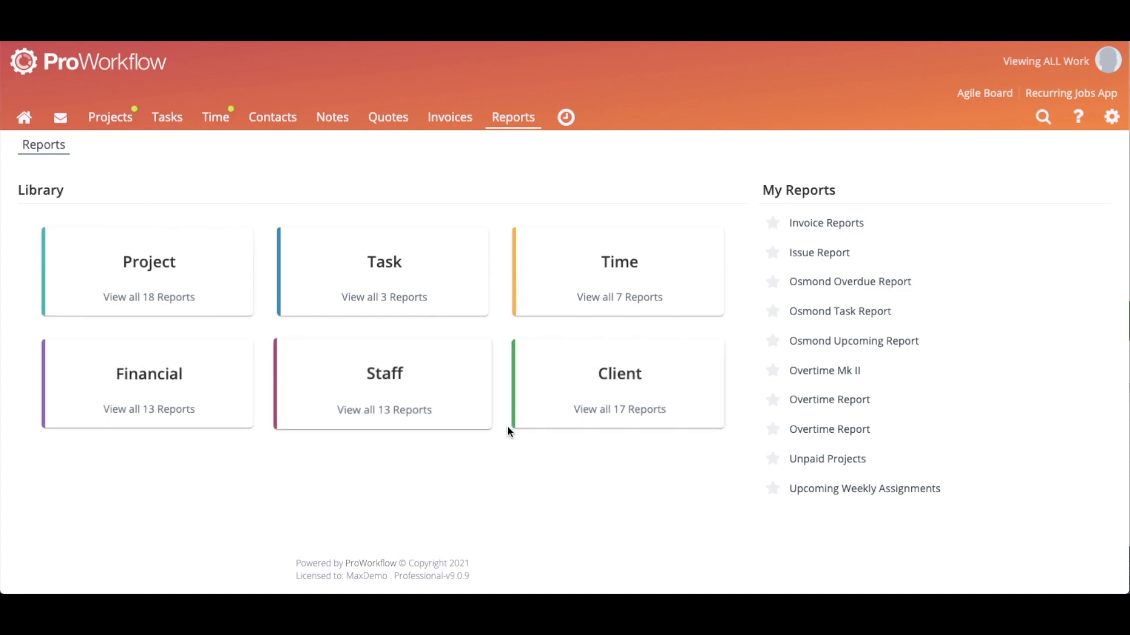
{"action": "left_click", "coordinate": [197, 298]}
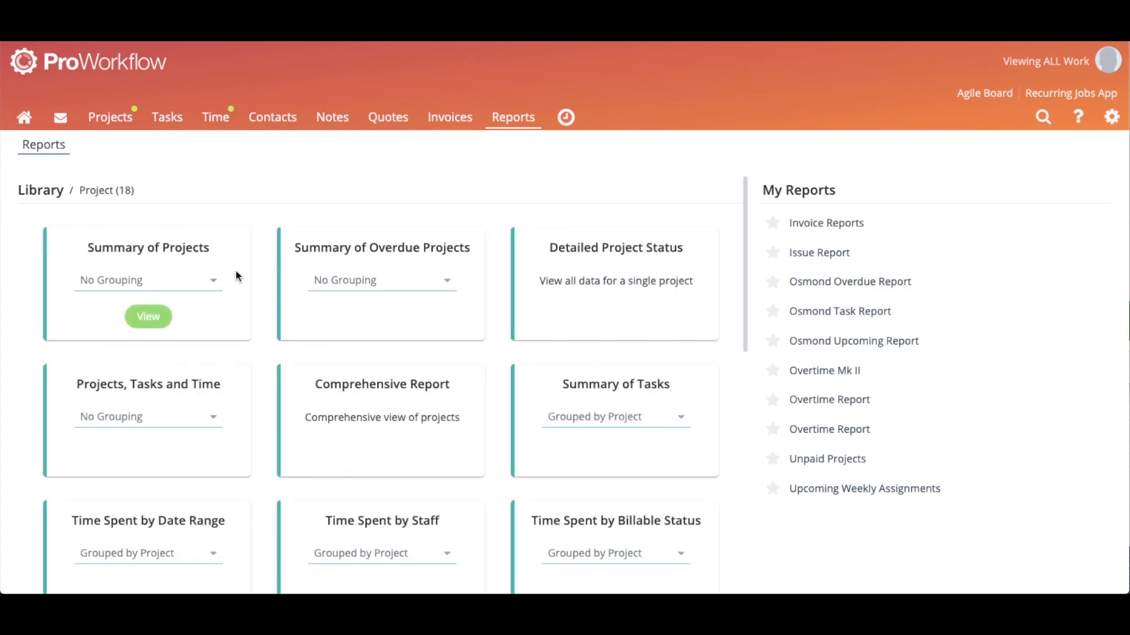
{"action": "left_click", "coordinate": [50, 199]}
{"action": "left_click", "coordinate": [618, 383]}
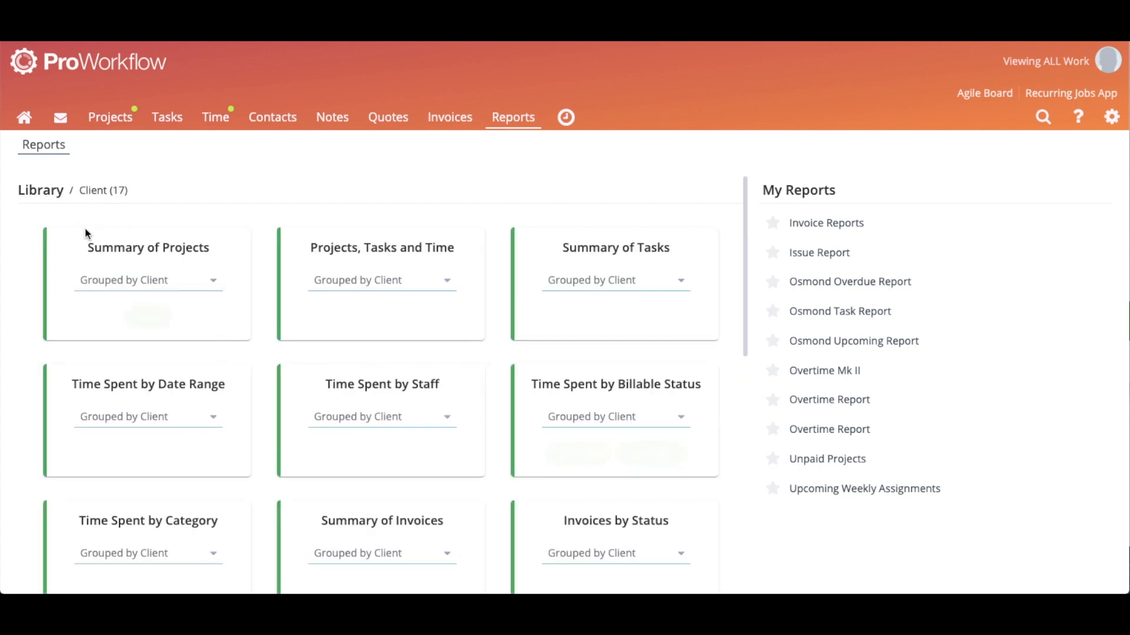
Open the Summary of Projects report from the Client category with No Grouping.
{"action": "mouse_move", "coordinate": [189, 279]}
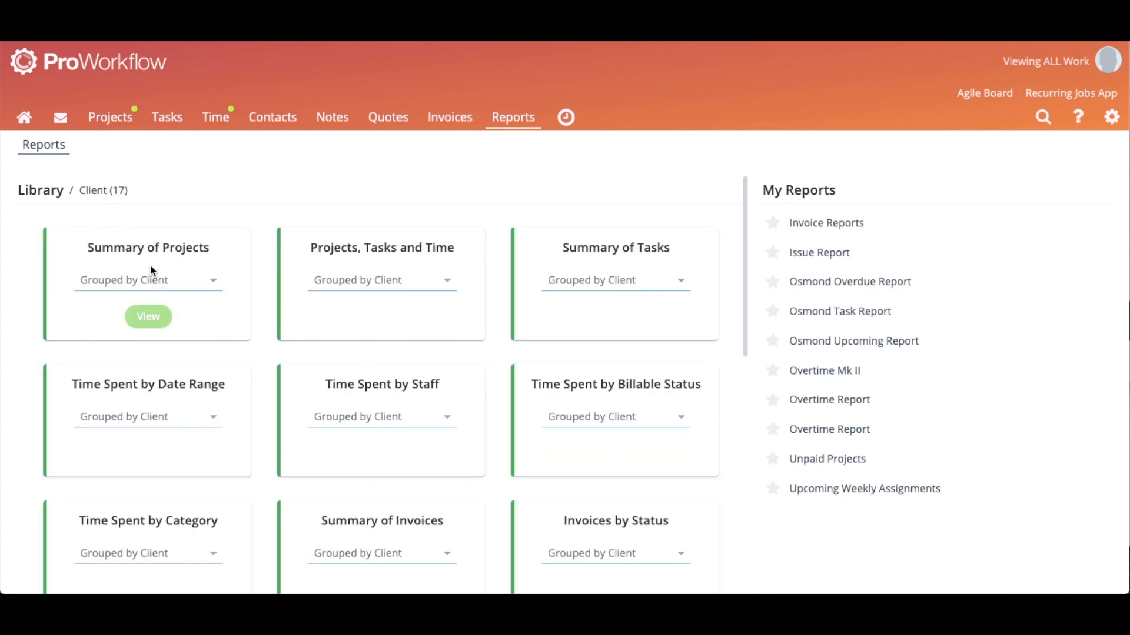
{"action": "left_click", "coordinate": [202, 282]}
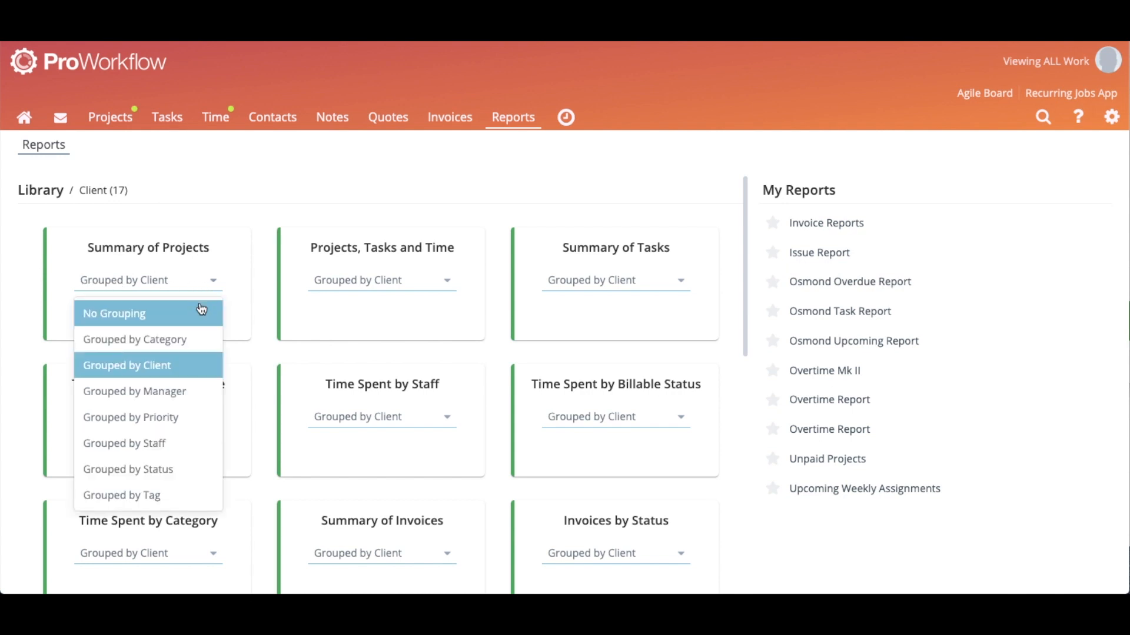
{"action": "left_click", "coordinate": [181, 316]}
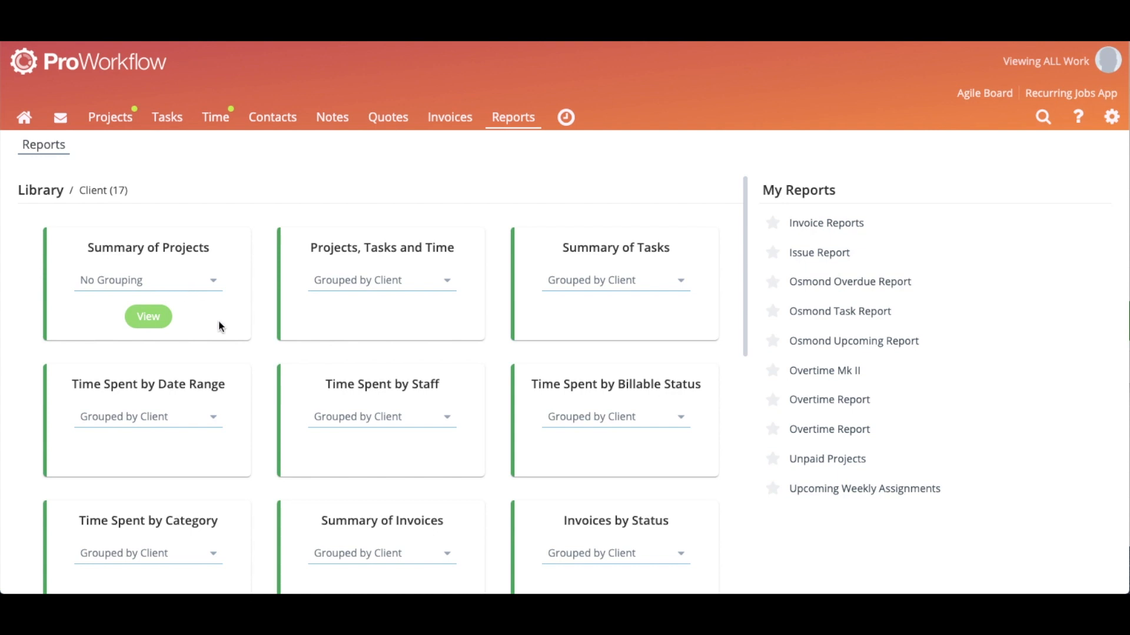
{"action": "left_click", "coordinate": [150, 318]}
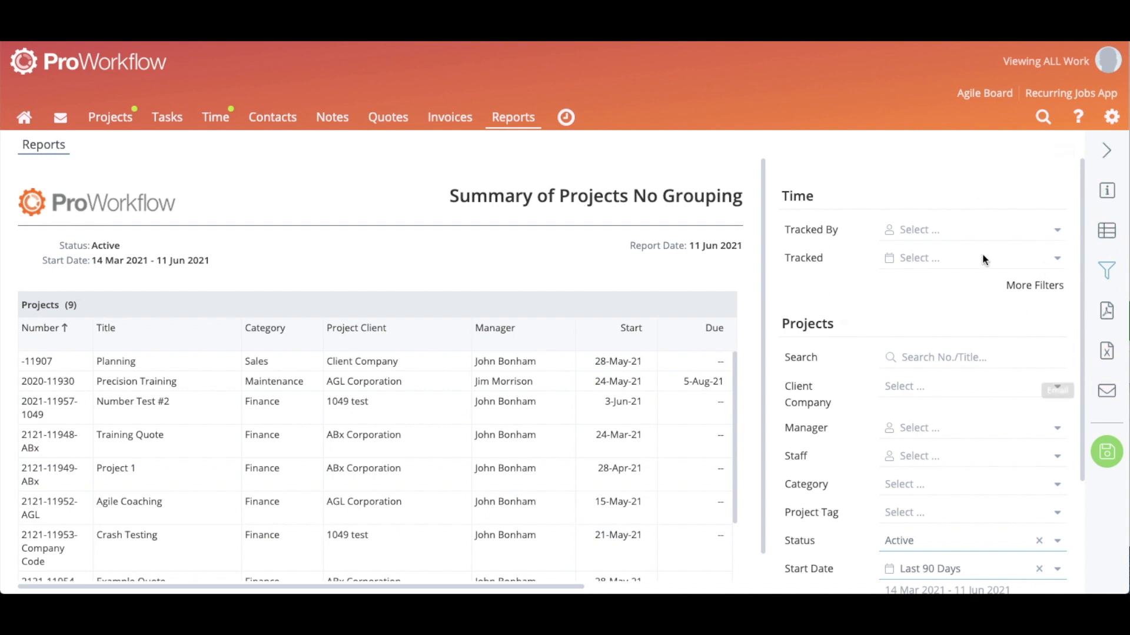
Expand the additional project filters of the report and examine the full list of filter fields.
{"action": "scroll", "coordinate": [952, 299], "scroll_direction": "down", "scroll_amount": 3}
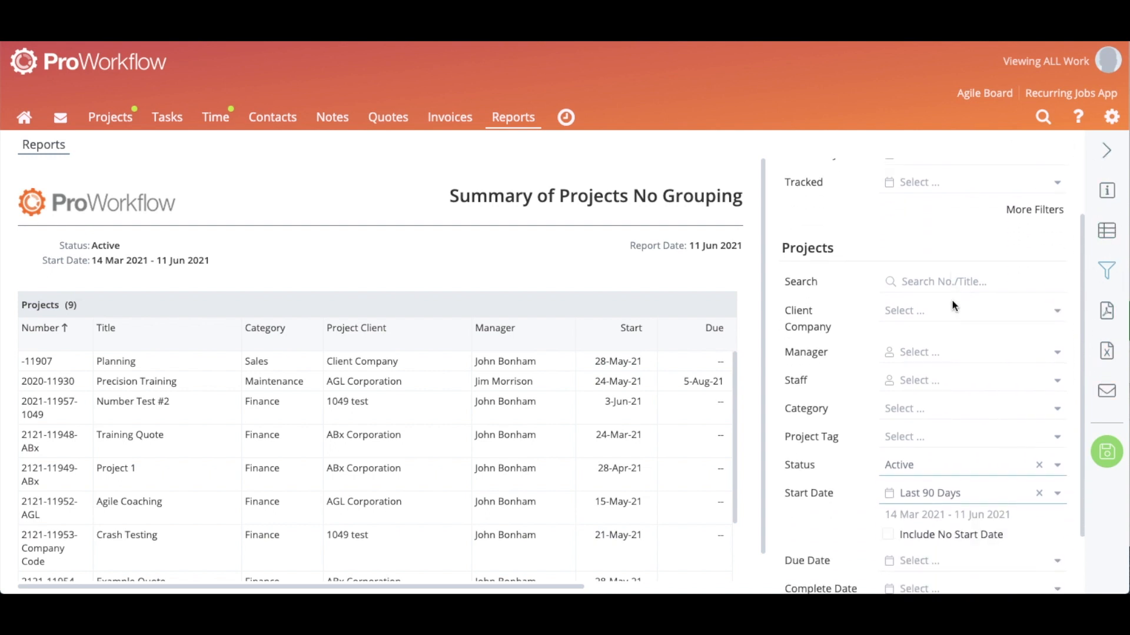
{"action": "left_click", "coordinate": [1035, 539]}
{"action": "scroll", "coordinate": [961, 207], "scroll_direction": "down", "scroll_amount": 4}
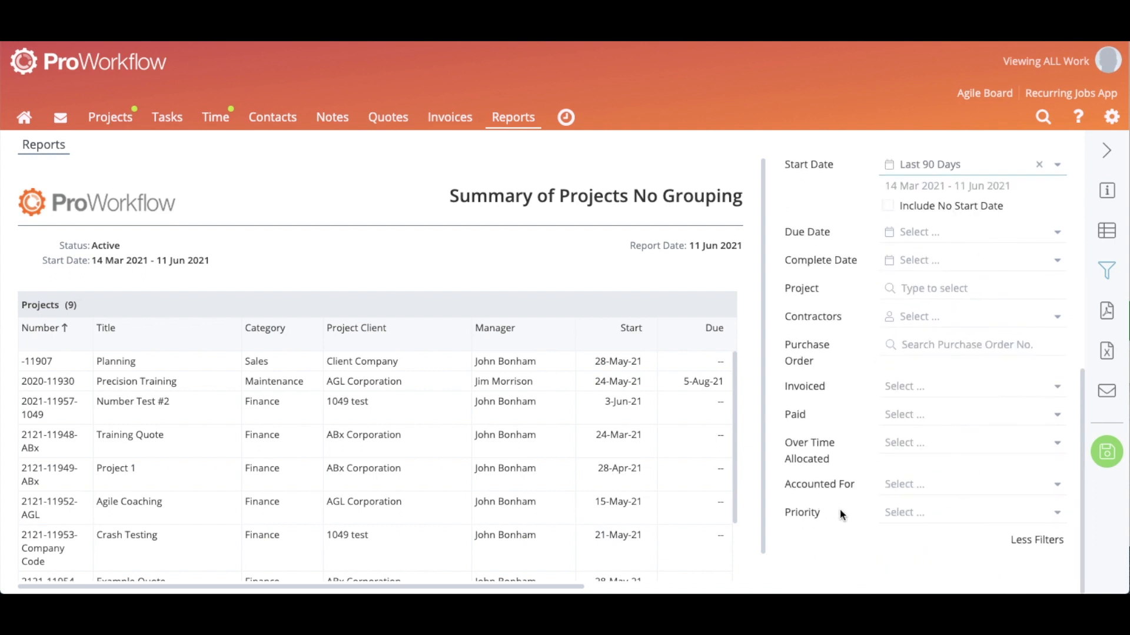
{"action": "scroll", "coordinate": [840, 510], "scroll_direction": "up", "scroll_amount": 5}
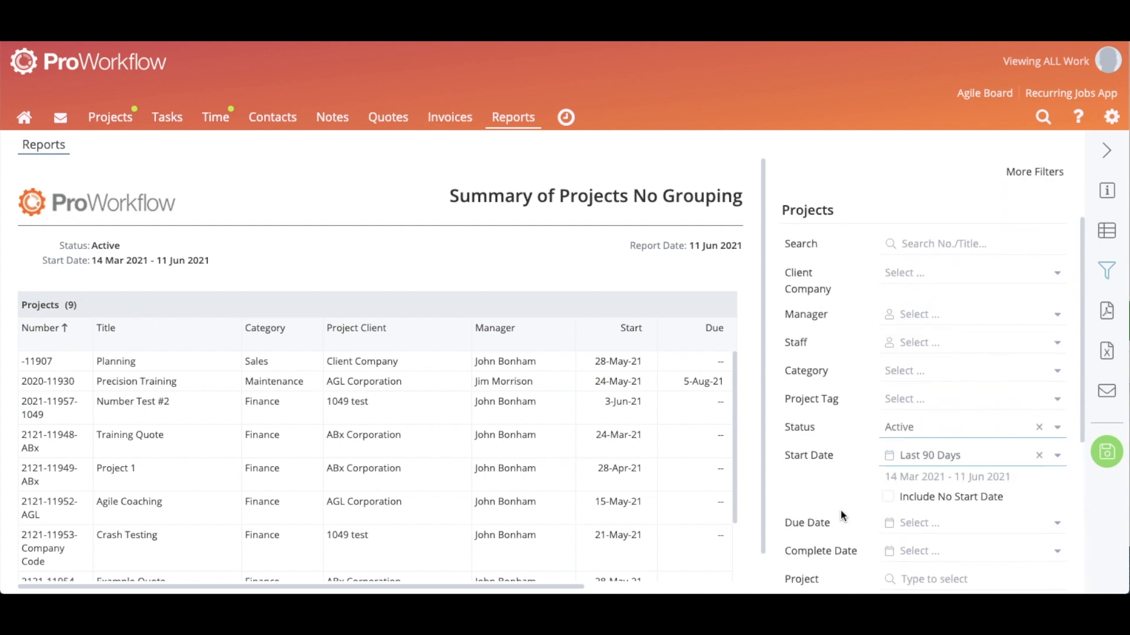
{"action": "scroll", "coordinate": [840, 510], "scroll_direction": "up", "scroll_amount": 1}
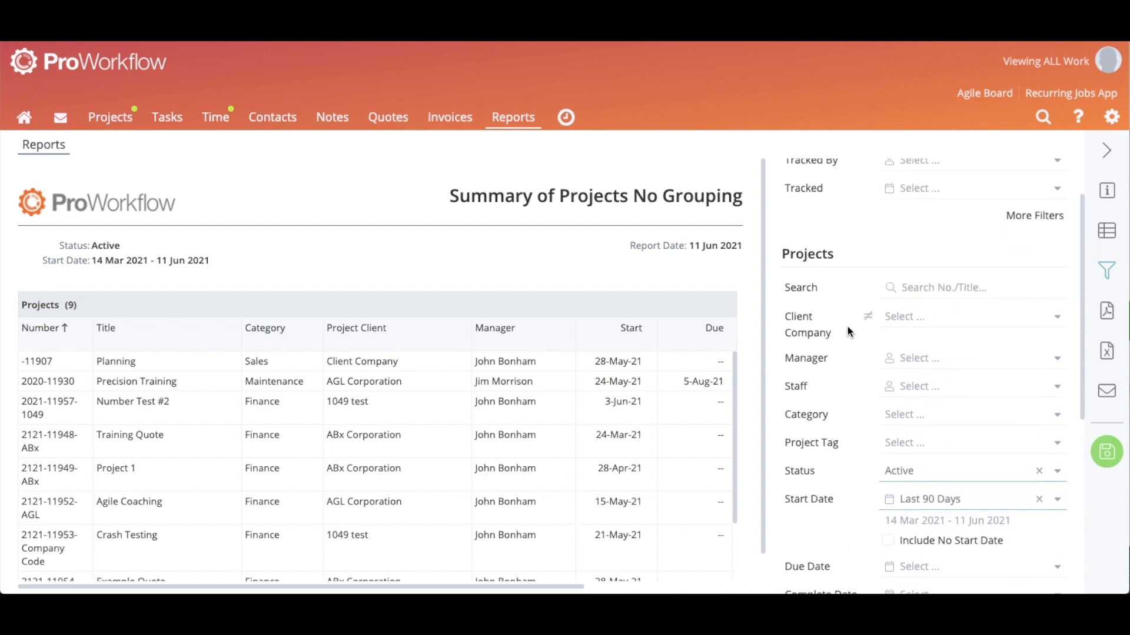
Return to the Client reports, open the Summary of Tasks report grouped by Client and examine its task filters.
{"action": "left_click", "coordinate": [50, 151]}
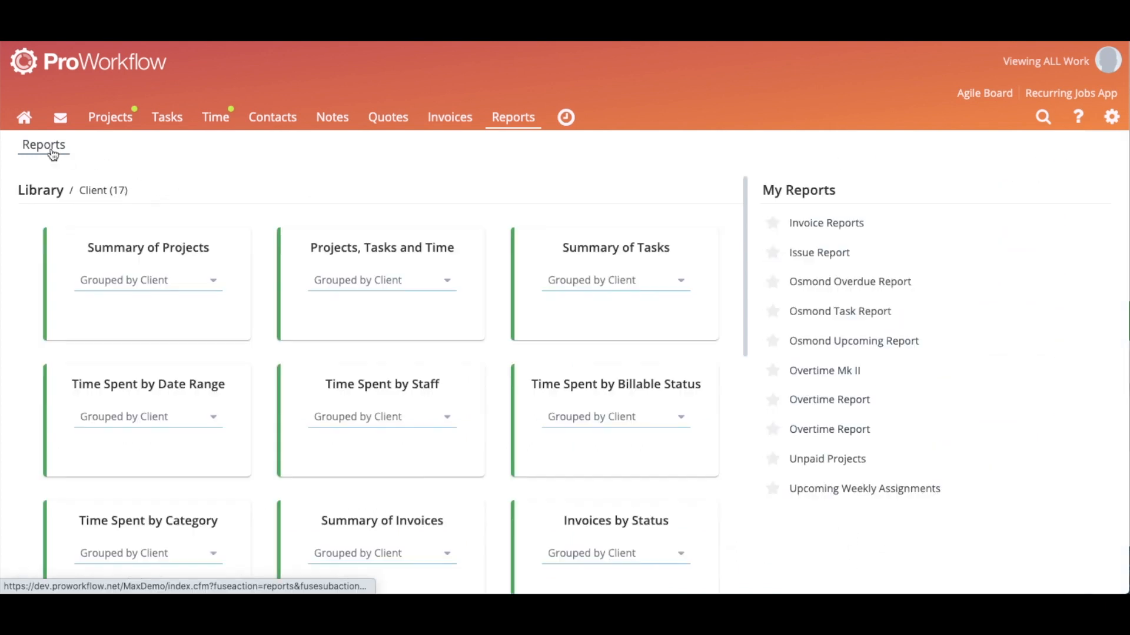
{"action": "left_click", "coordinate": [612, 319]}
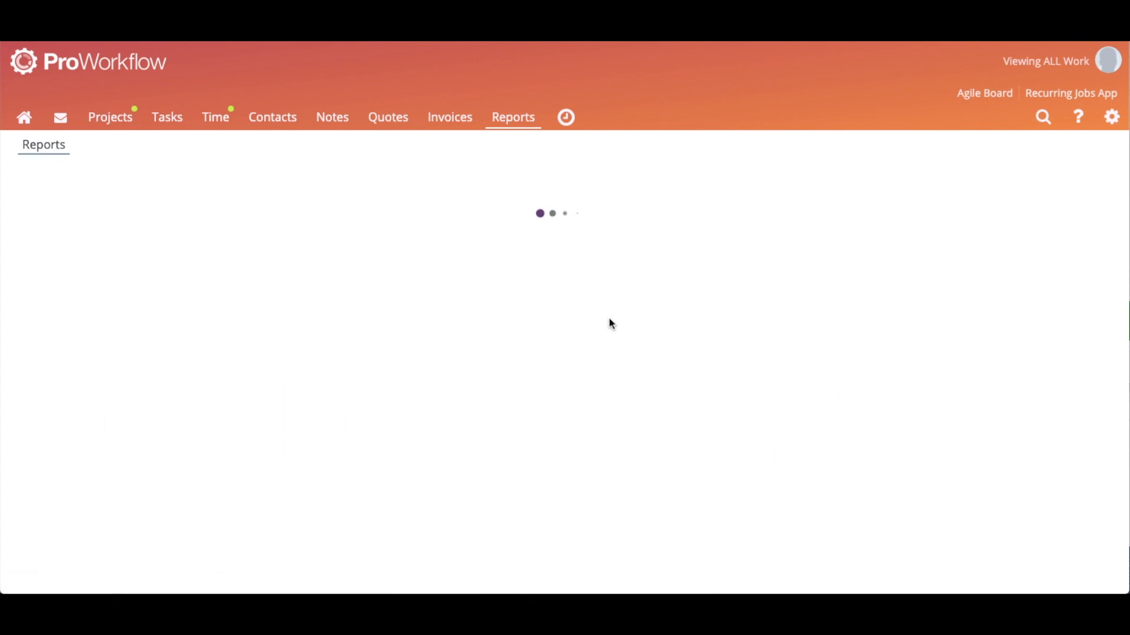
{"action": "scroll", "coordinate": [812, 432], "scroll_direction": "down", "scroll_amount": 7}
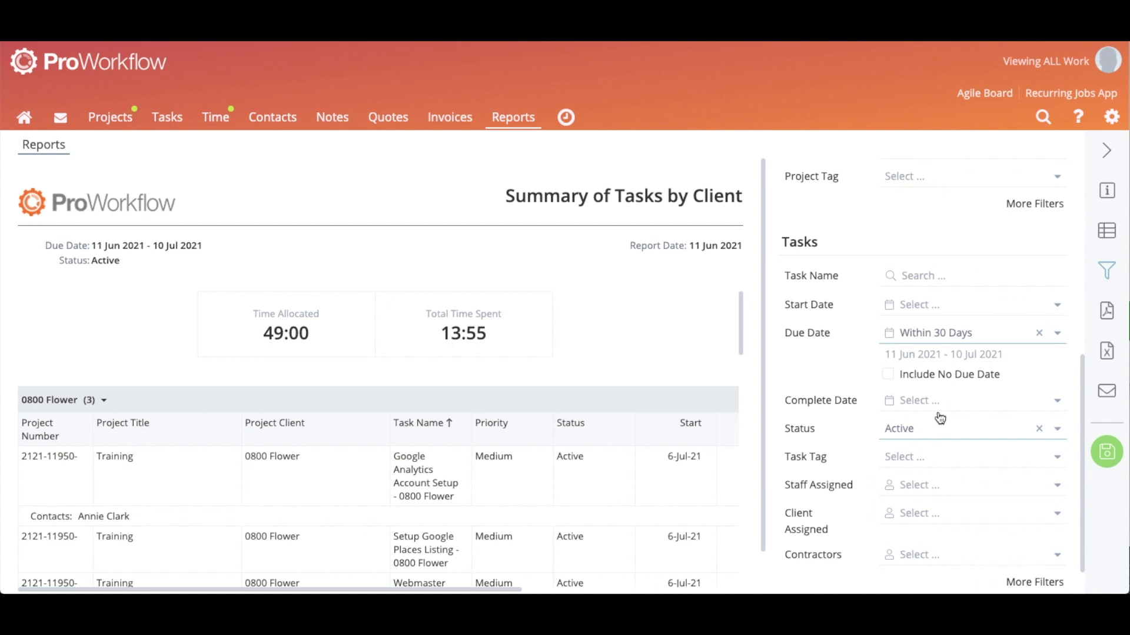
Return to the Client reports, open Summary of Projects grouped by Client and show its display settings.
{"action": "left_click", "coordinate": [45, 147]}
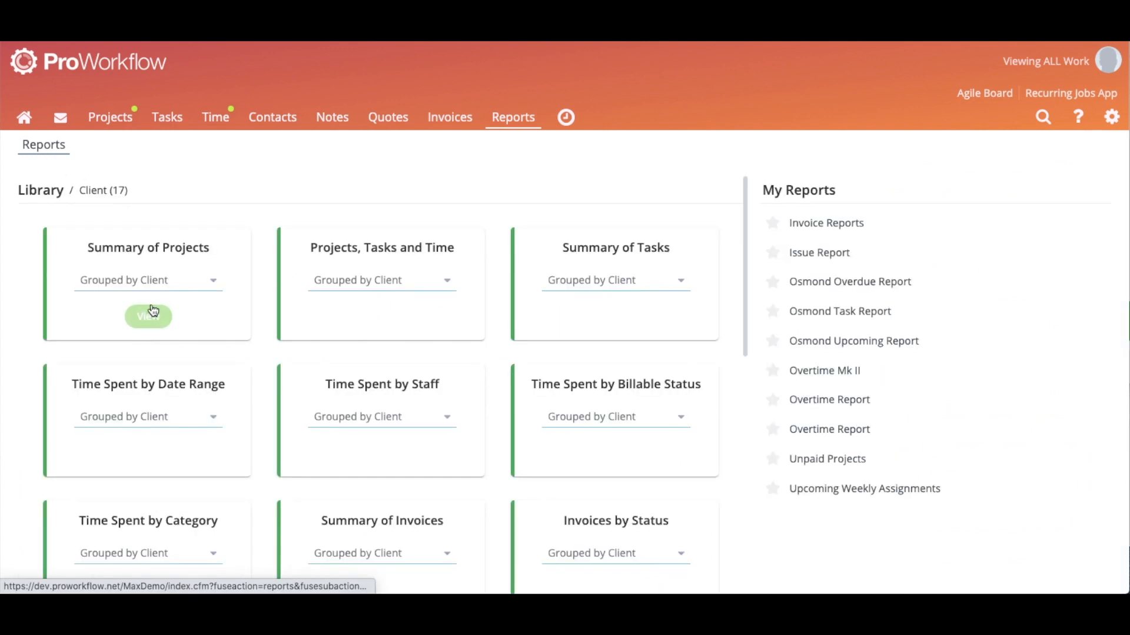
{"action": "left_click", "coordinate": [156, 316]}
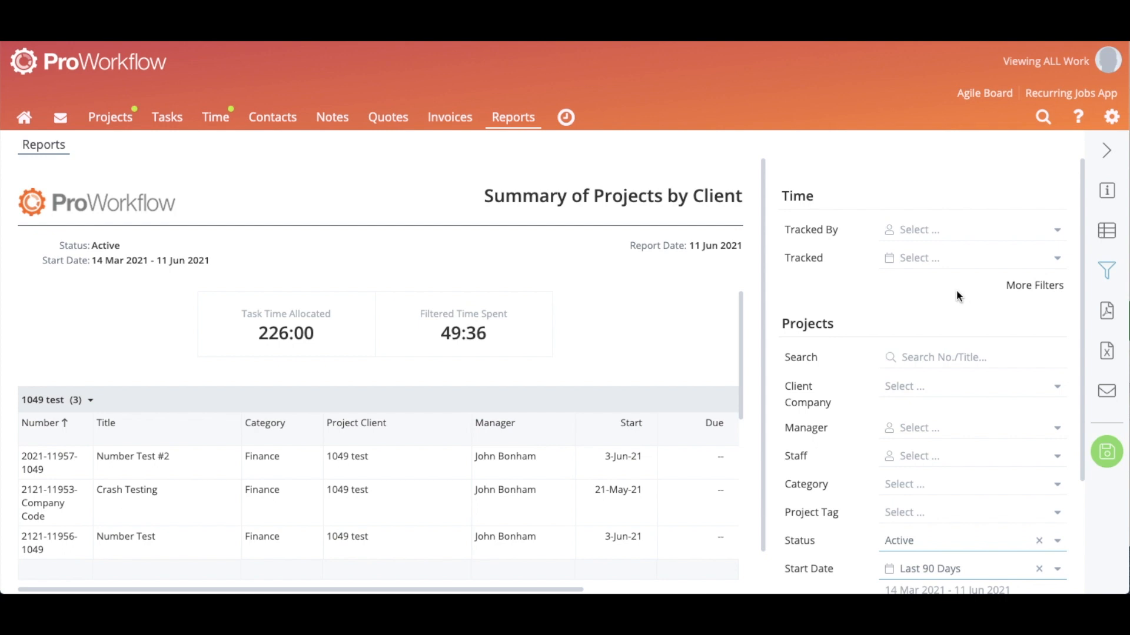
{"action": "left_click", "coordinate": [1104, 235]}
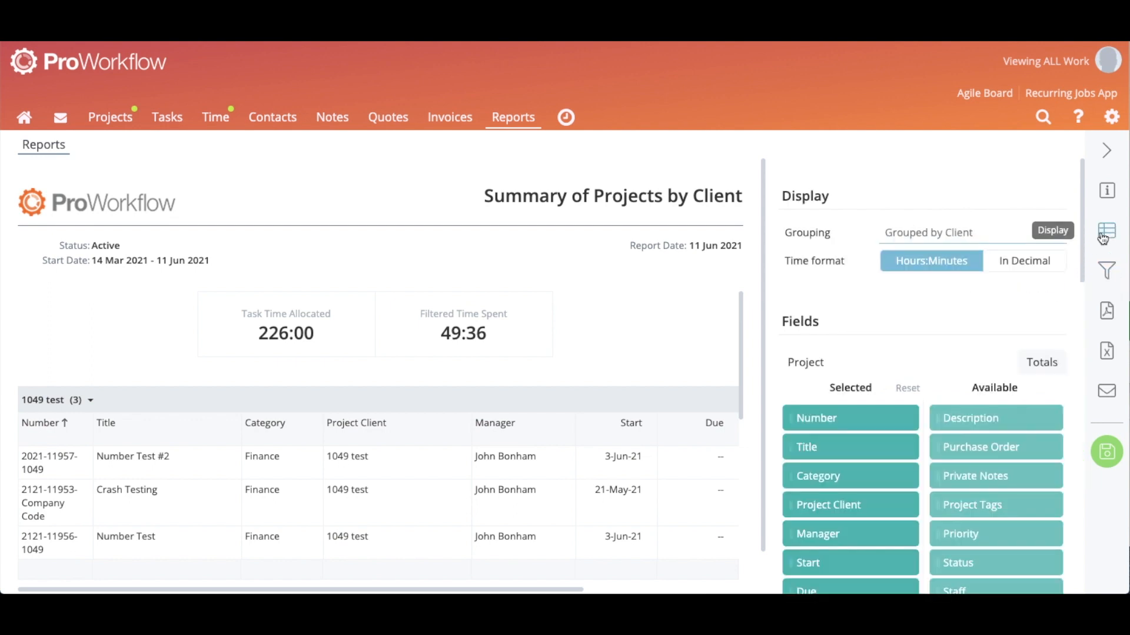
Remove the Project Client and Manager fields from the report's selected project fields.
{"action": "scroll", "coordinate": [979, 290], "scroll_direction": "down", "scroll_amount": 4}
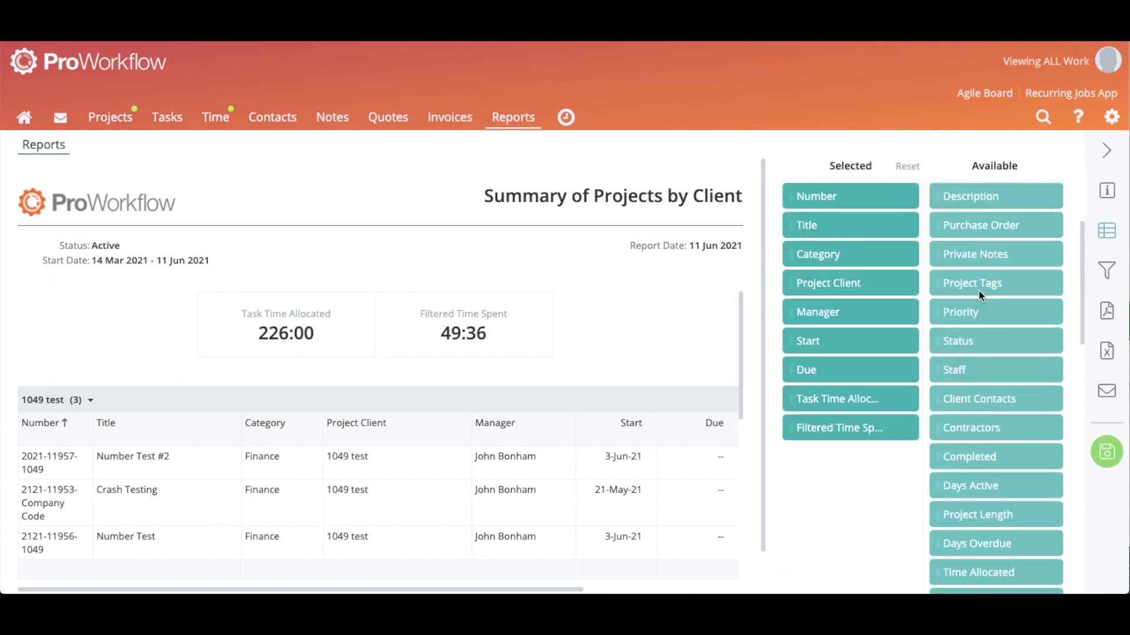
{"action": "scroll", "coordinate": [935, 333], "scroll_direction": "up", "scroll_amount": 1}
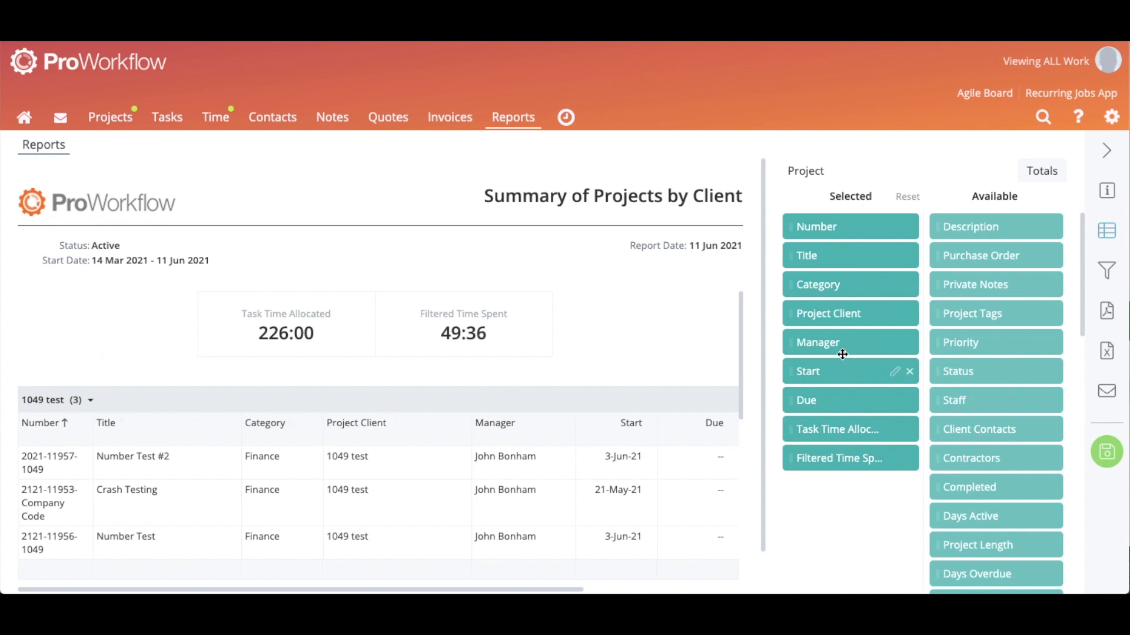
{"action": "left_click", "coordinate": [909, 315]}
{"action": "left_click", "coordinate": [910, 315]}
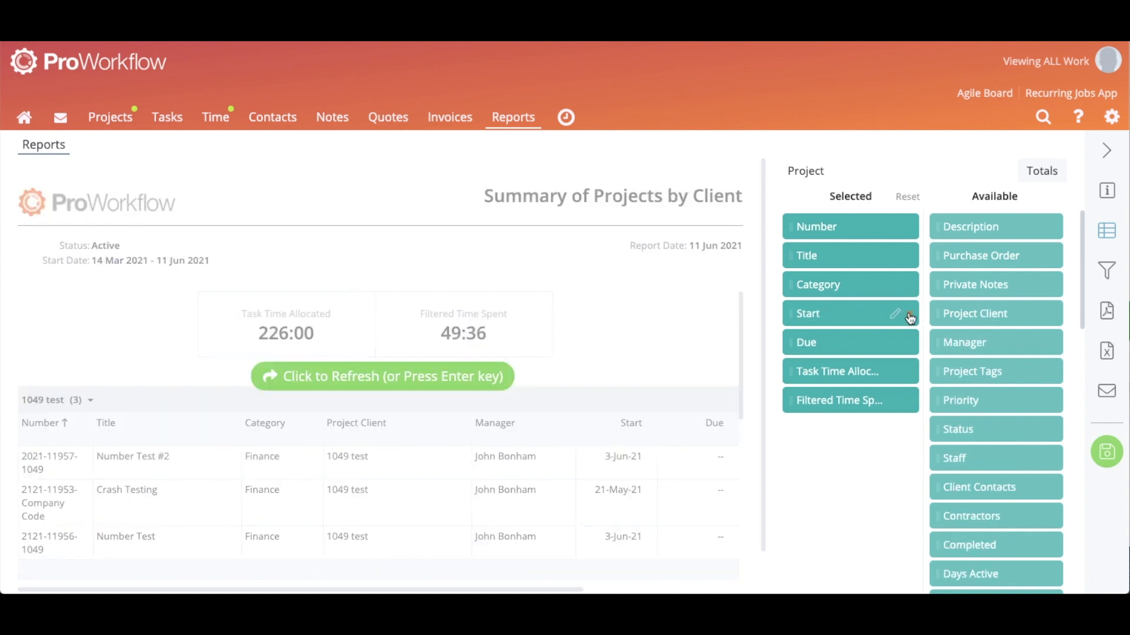
Change the label of the Category field to "Type" and refresh the report.
{"action": "left_click", "coordinate": [895, 286]}
{"action": "double_click", "coordinate": [912, 327]}
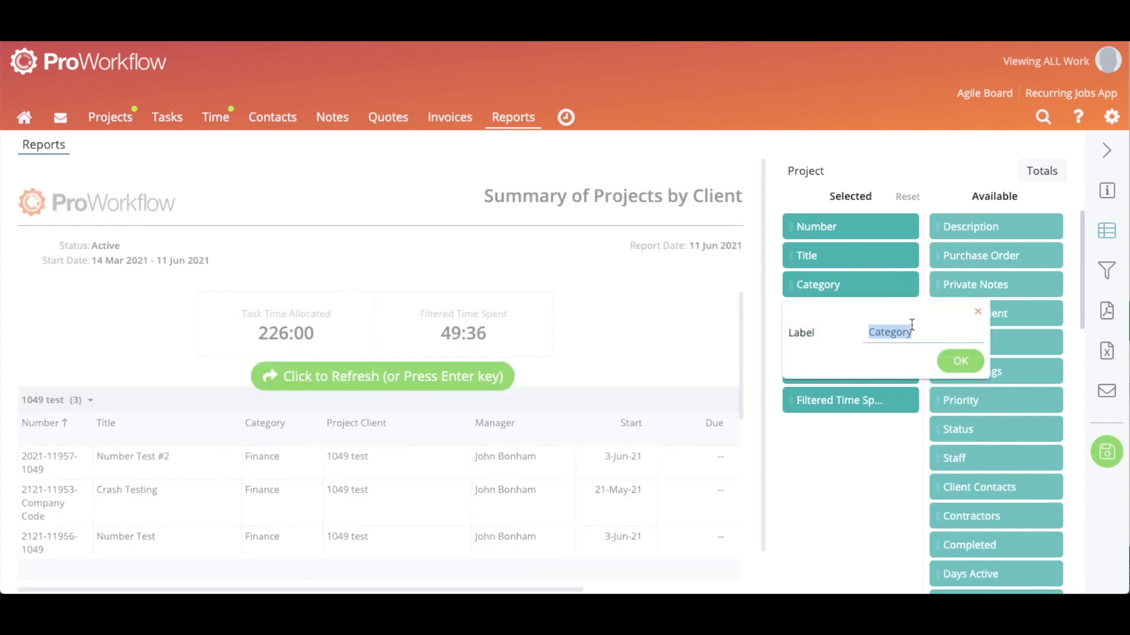
{"action": "type", "text": "Type"}
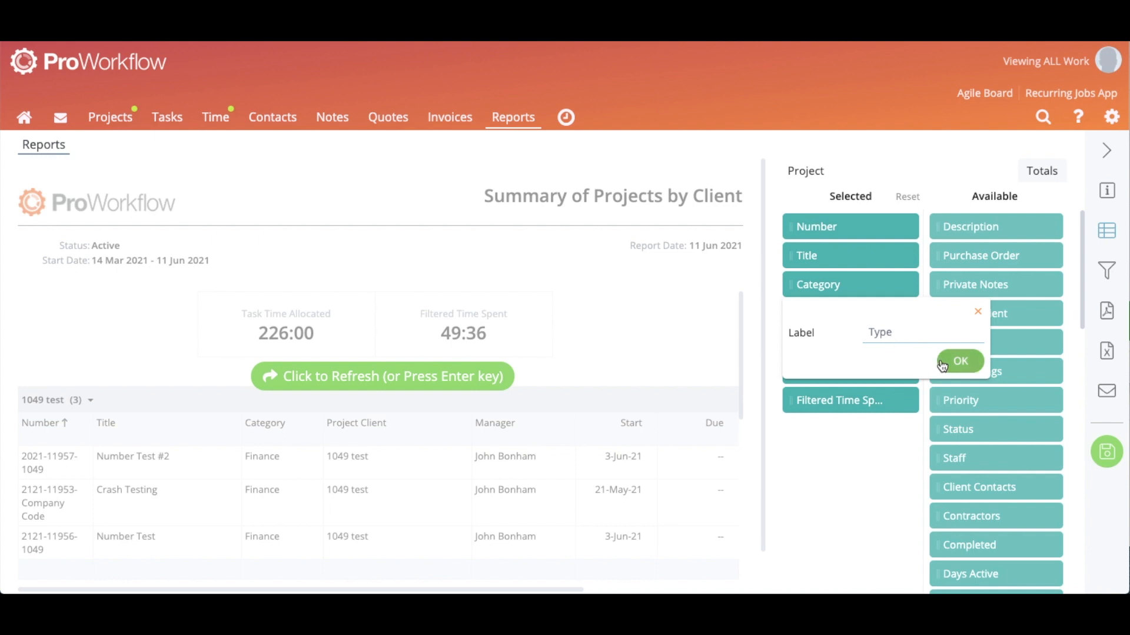
{"action": "left_click", "coordinate": [959, 361]}
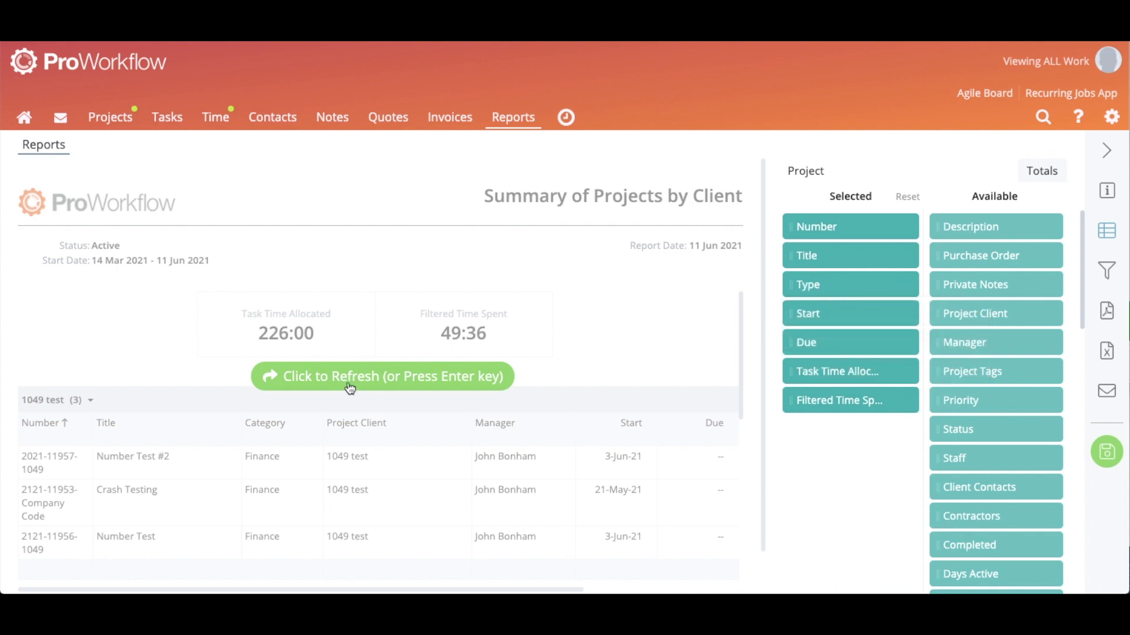
{"action": "left_click", "coordinate": [400, 377]}
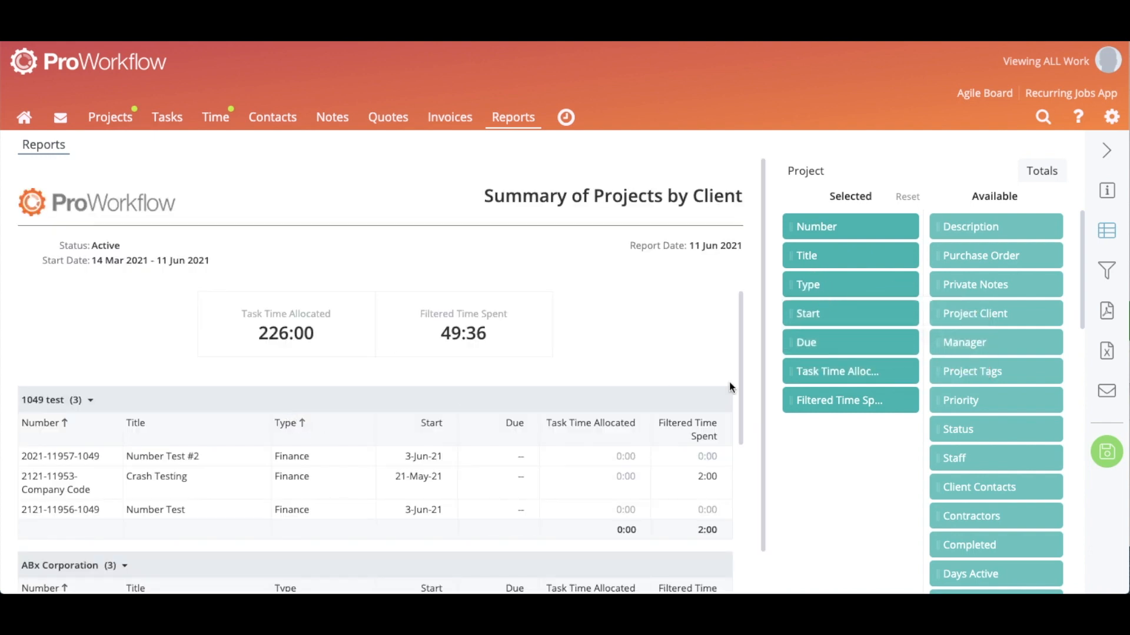
Add the Manager and Priority fields between Start and Due in the selected fields and refresh the report.
{"action": "left_click_drag", "start_coordinate": [1020, 342], "coordinate": [871, 350]}
{"action": "left_click_drag", "start_coordinate": [991, 369], "coordinate": [869, 372]}
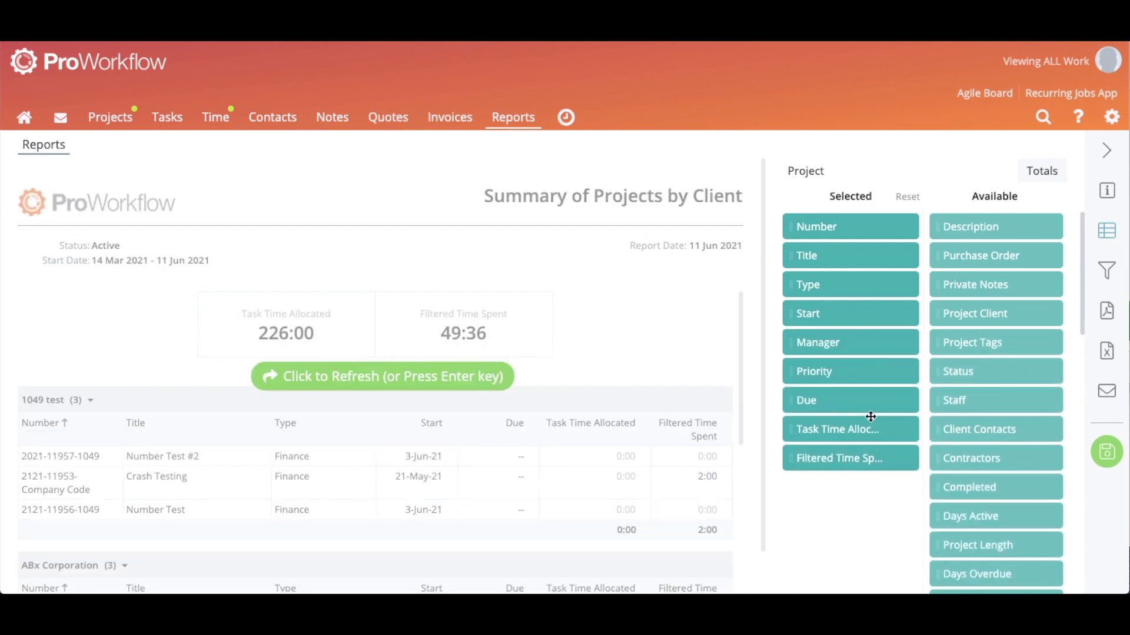
{"action": "key", "text": "Return"}
Examine the grouping options available for the report without choosing a different one.
{"action": "scroll", "coordinate": [871, 512], "scroll_direction": "up", "scroll_amount": 5}
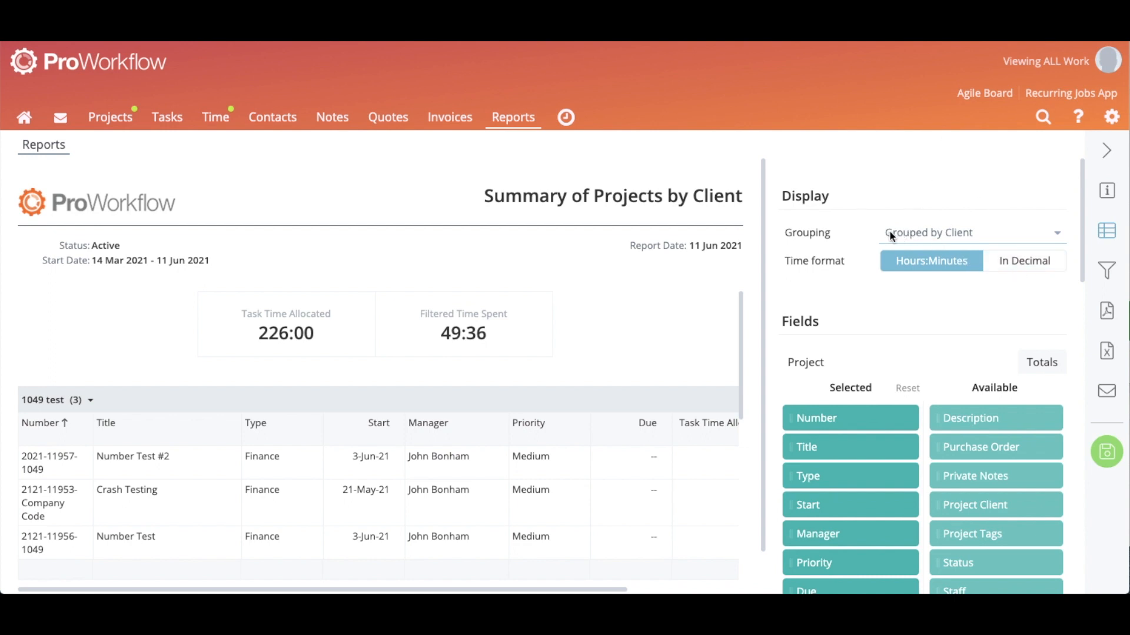
{"action": "left_click", "coordinate": [961, 232]}
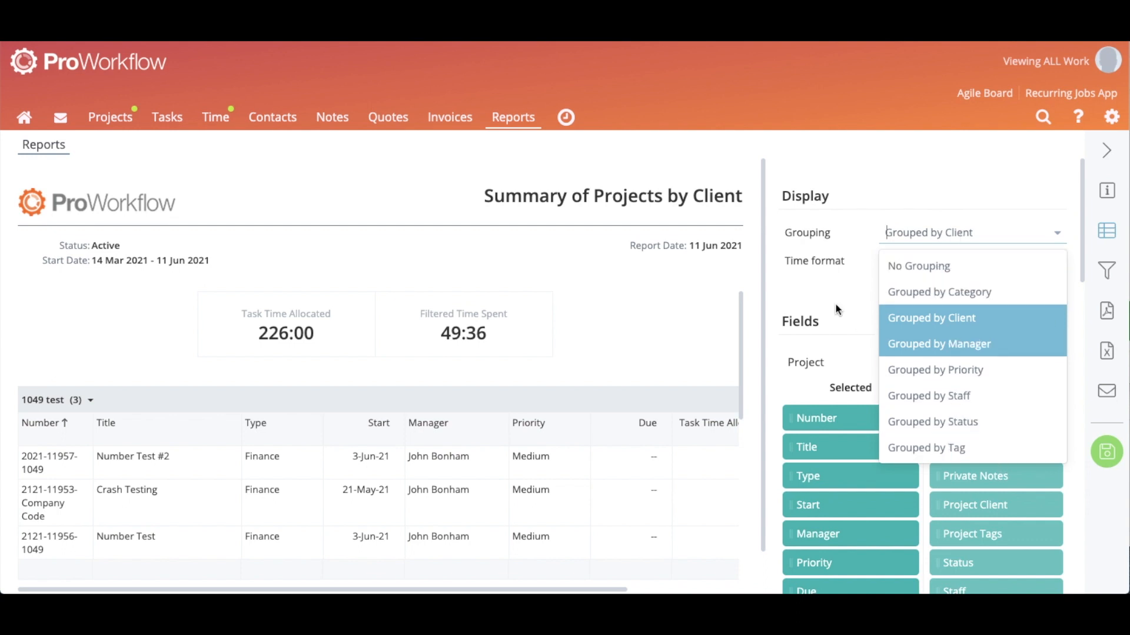
{"action": "left_click", "coordinate": [858, 293]}
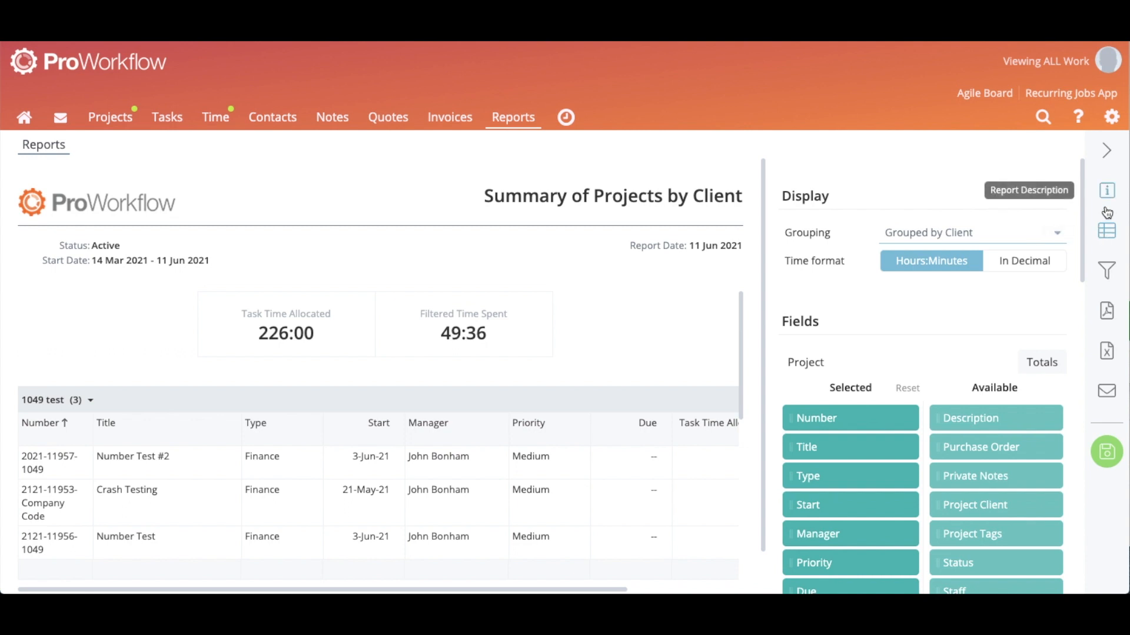
Try filtering the report to time tracked This Week, refresh it and clear the Tracked filter.
{"action": "left_click", "coordinate": [1106, 270]}
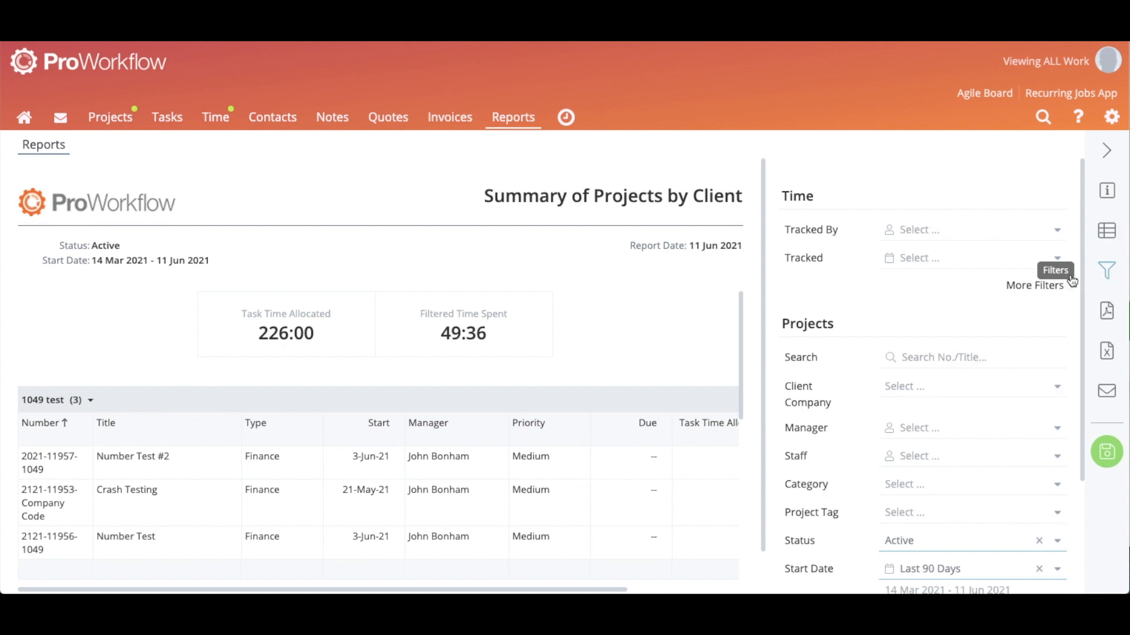
{"action": "left_click", "coordinate": [975, 259]}
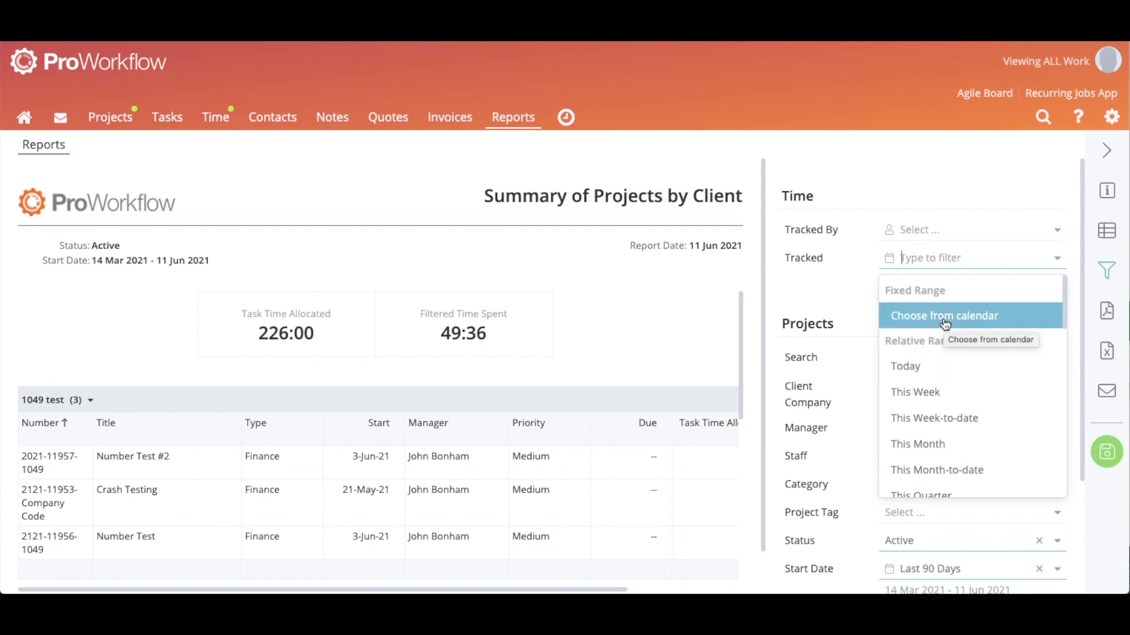
{"action": "left_click", "coordinate": [1002, 389]}
{"action": "left_click", "coordinate": [443, 377]}
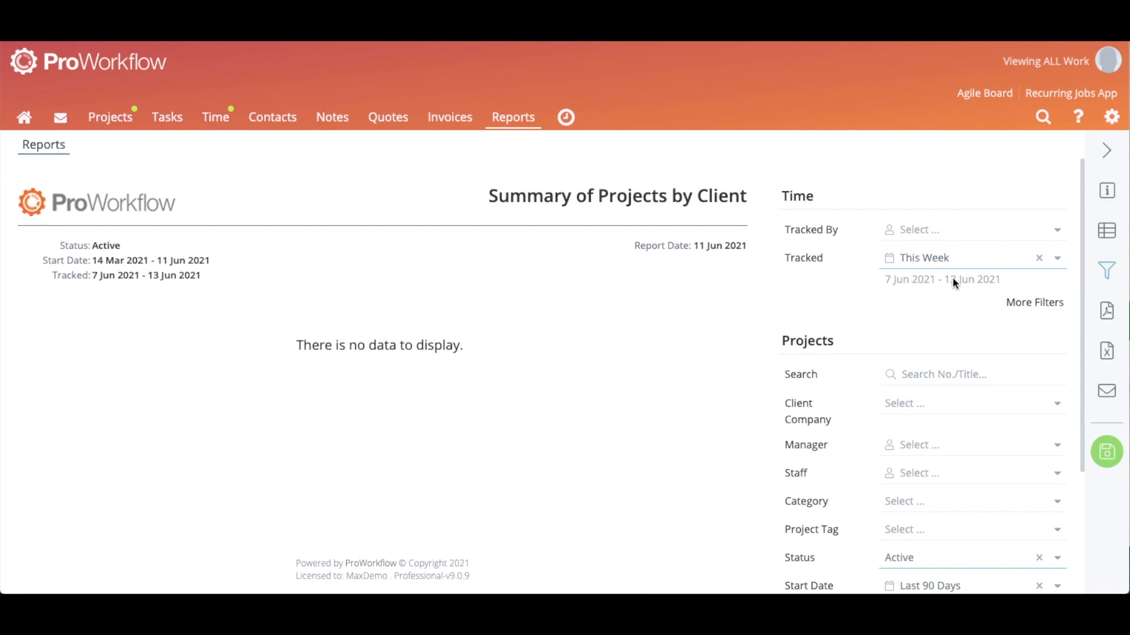
{"action": "left_click", "coordinate": [1040, 259]}
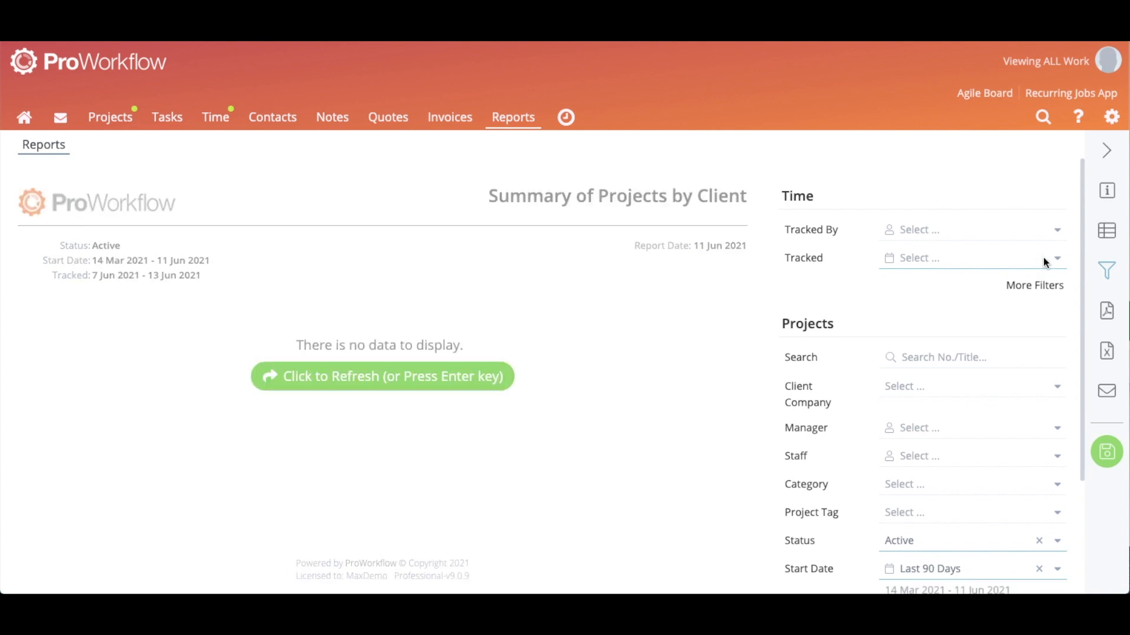
Open the report description settings and examine the name, sharing options and description field.
{"action": "left_click", "coordinate": [1121, 196]}
{"action": "triple_click", "coordinate": [895, 250]}
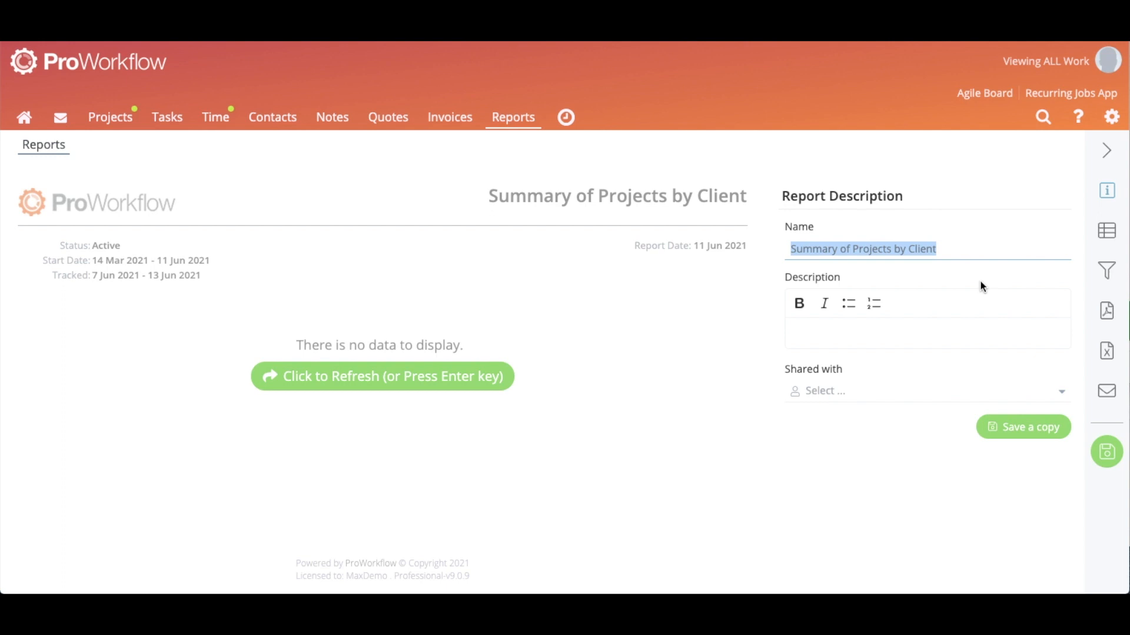
{"action": "left_click", "coordinate": [856, 391]}
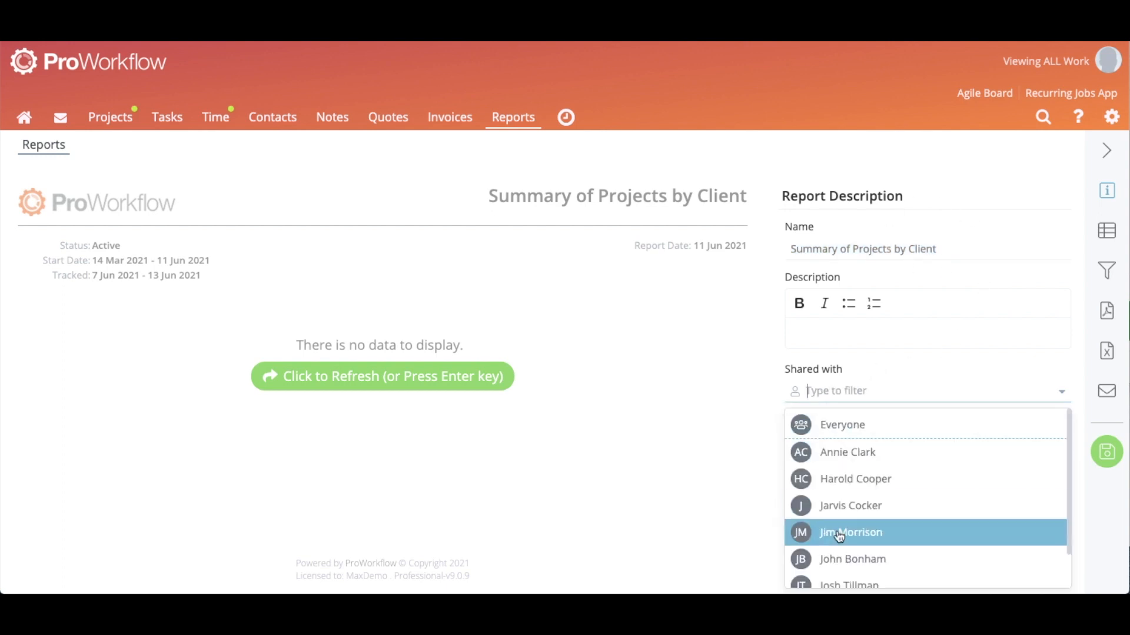
{"action": "left_click", "coordinate": [863, 331]}
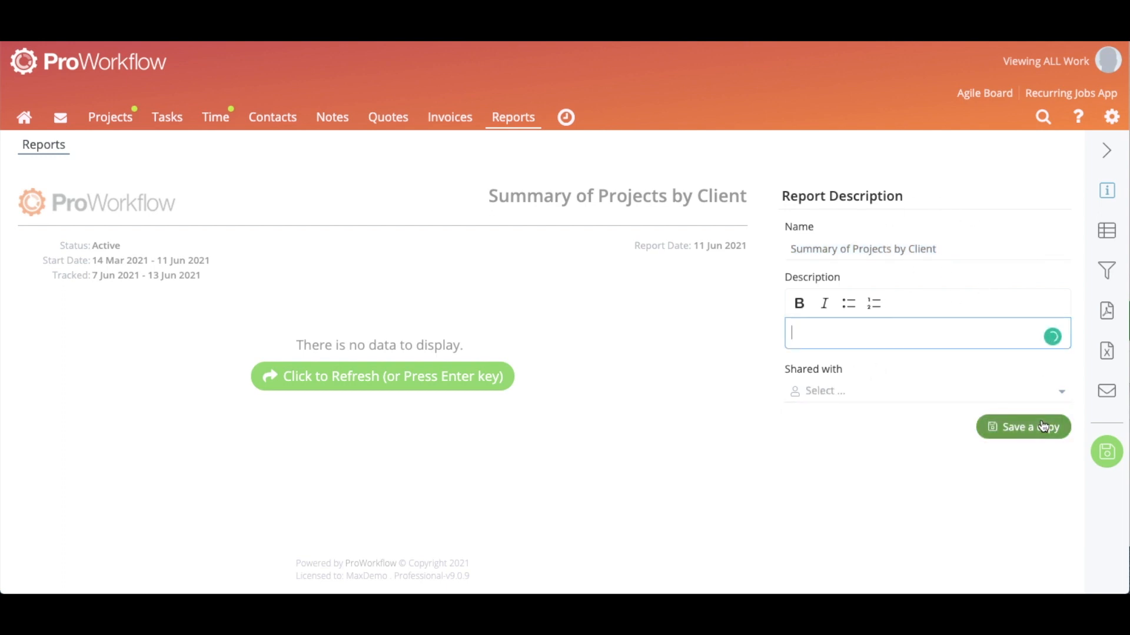
Return to the reports overview, open the saved Invoice Reports from My Reports and examine its report description and copy option.
{"action": "left_click", "coordinate": [513, 120]}
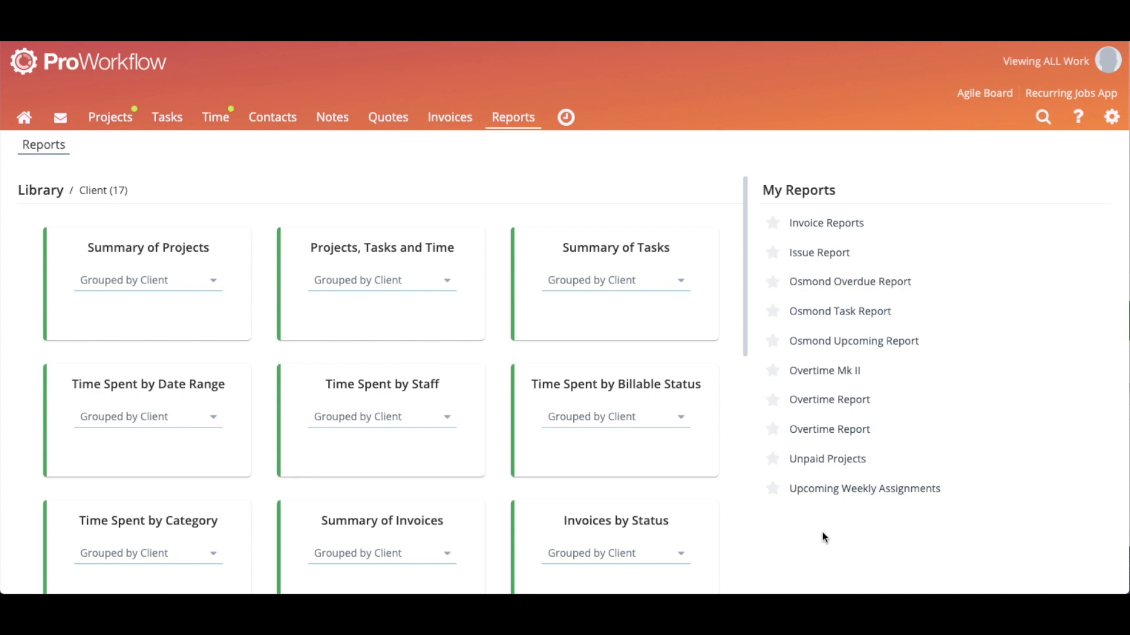
{"action": "left_click", "coordinate": [838, 223]}
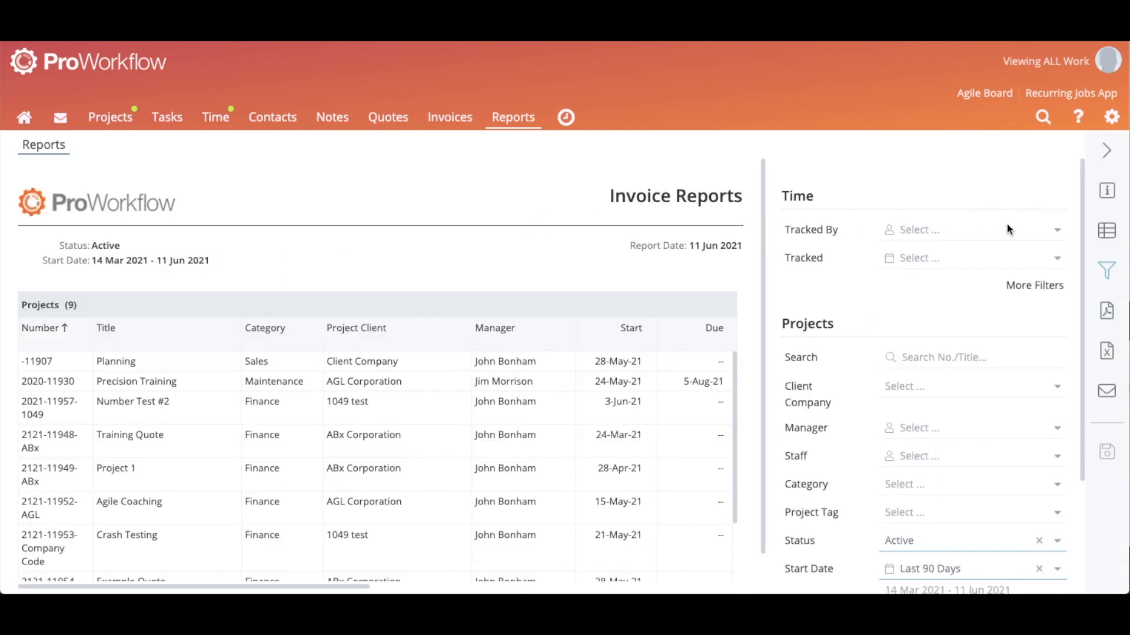
{"action": "left_click", "coordinate": [1107, 190]}
{"action": "left_click", "coordinate": [806, 428]}
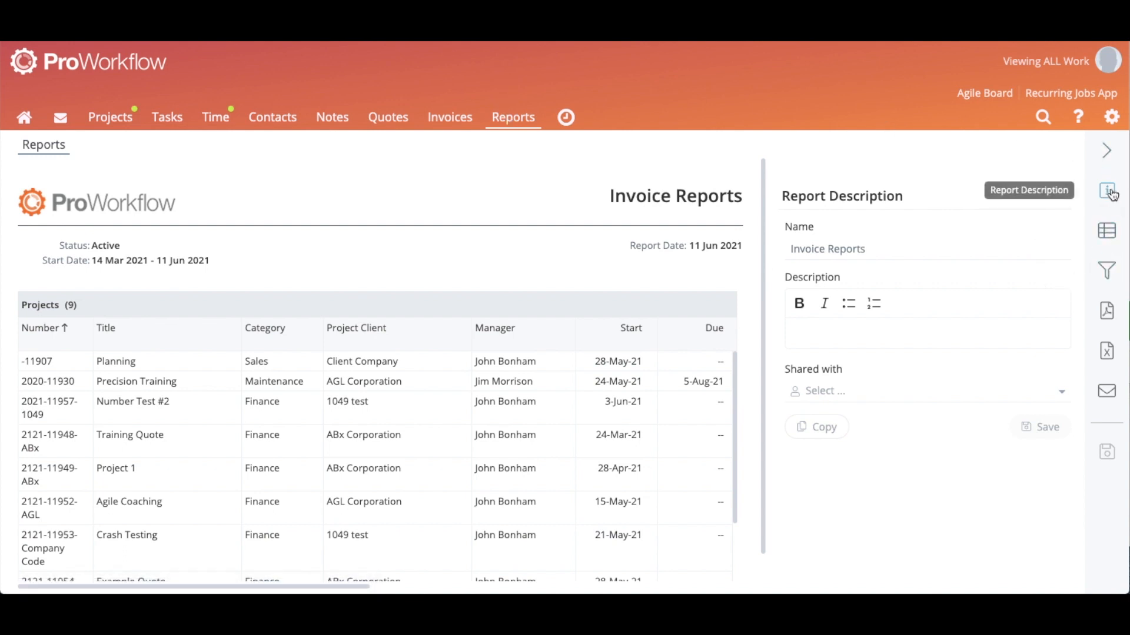
Examine the PDF export, Excel export and email options of Invoice Reports, including the email's subject and message fields.
{"action": "left_click", "coordinate": [1108, 319]}
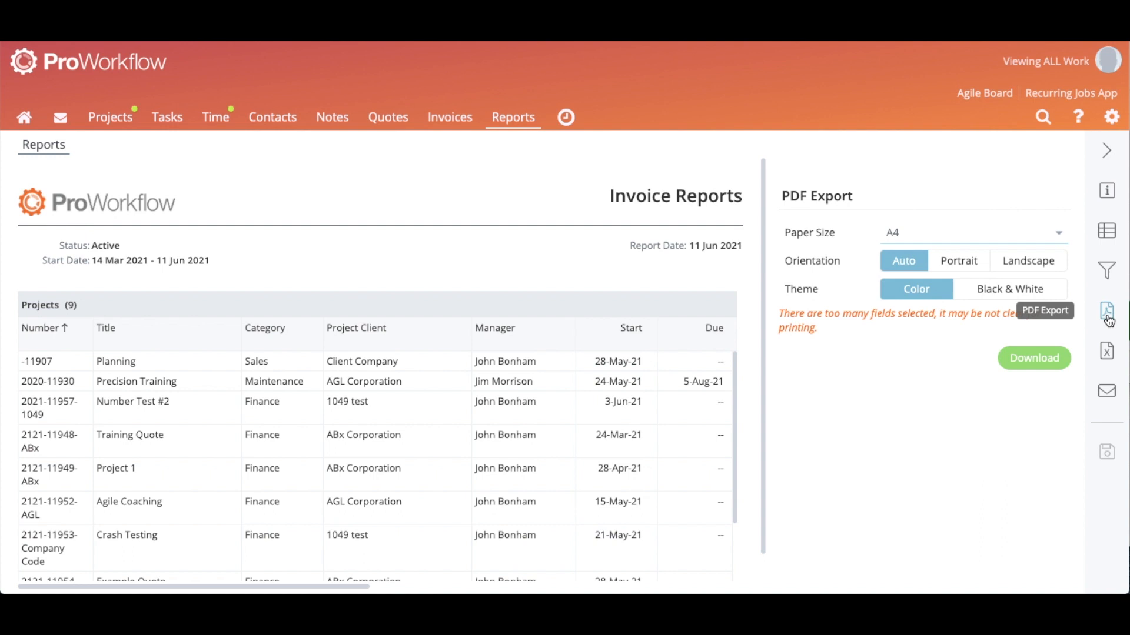
{"action": "left_click", "coordinate": [1120, 357]}
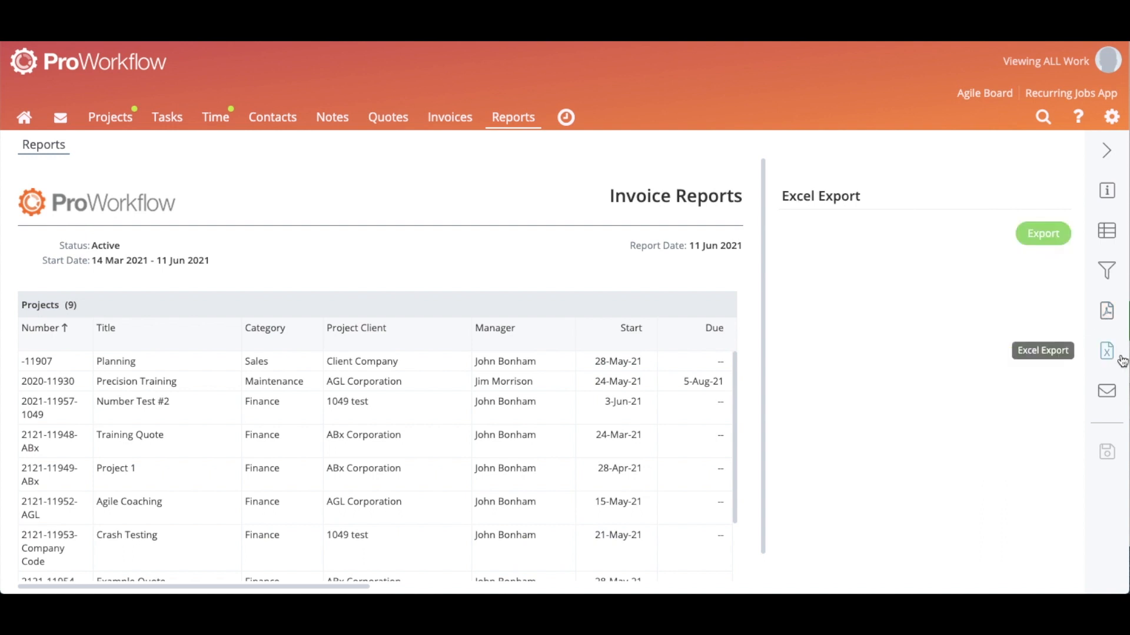
{"action": "left_click", "coordinate": [1105, 393]}
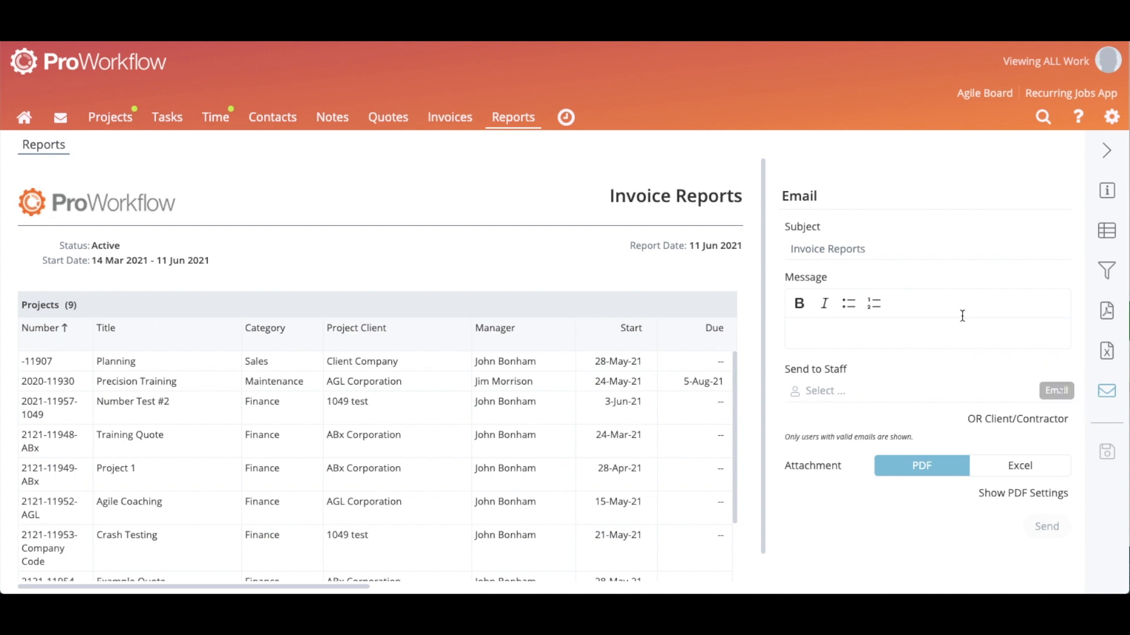
{"action": "triple_click", "coordinate": [885, 252]}
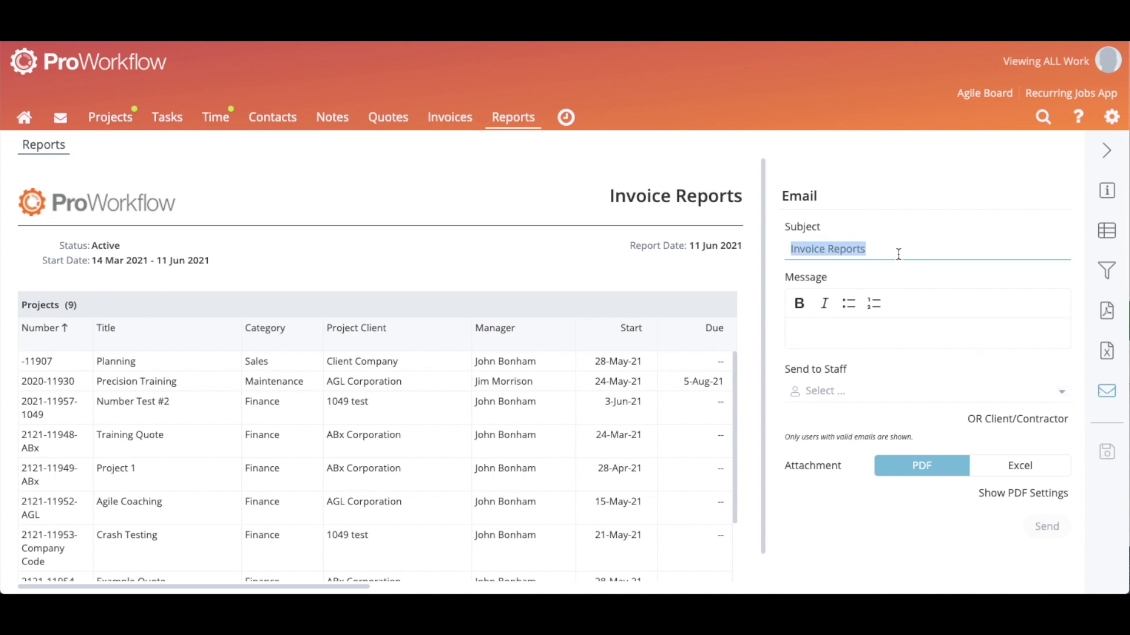
{"action": "left_click", "coordinate": [873, 284]}
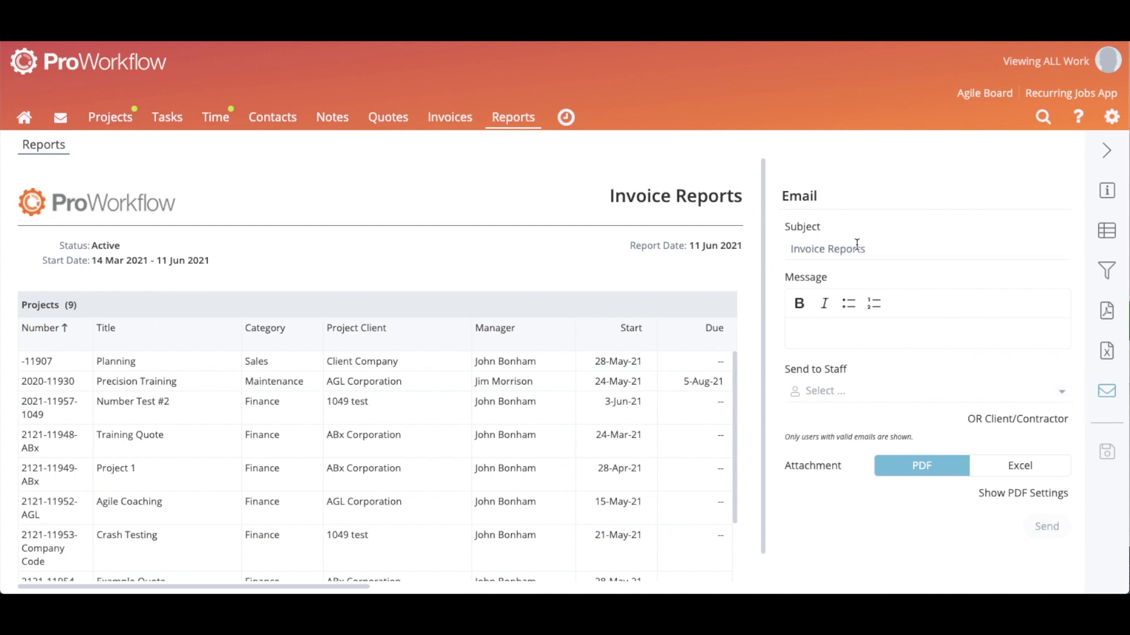
{"action": "left_click", "coordinate": [904, 330]}
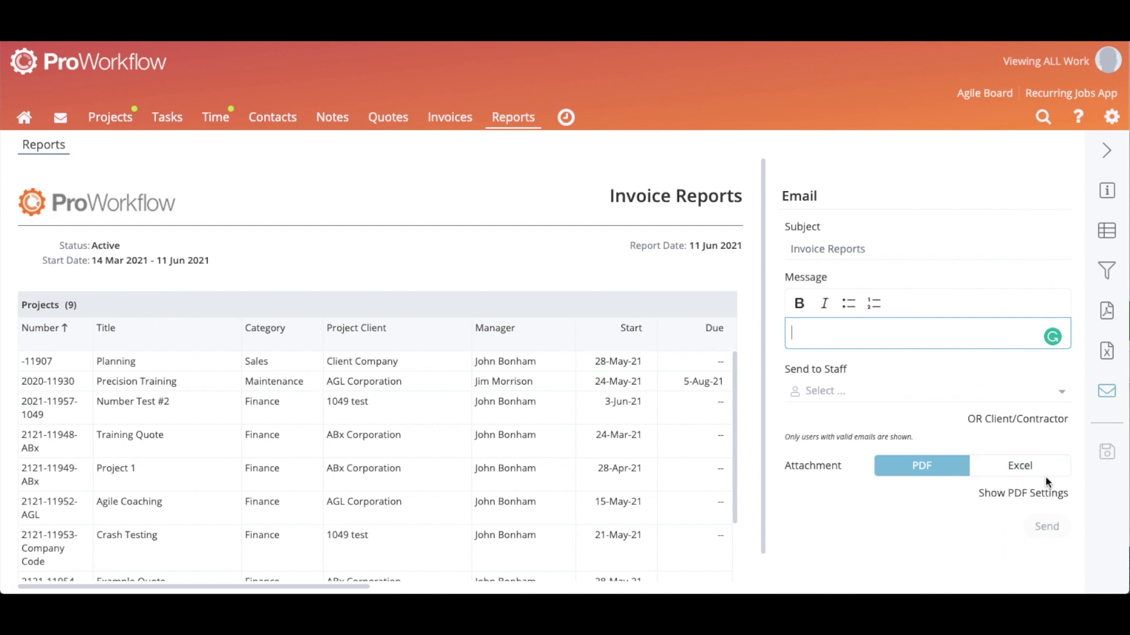
Return to the report library and view the Staff Performance report from the Staff category.
{"action": "left_click", "coordinate": [32, 146]}
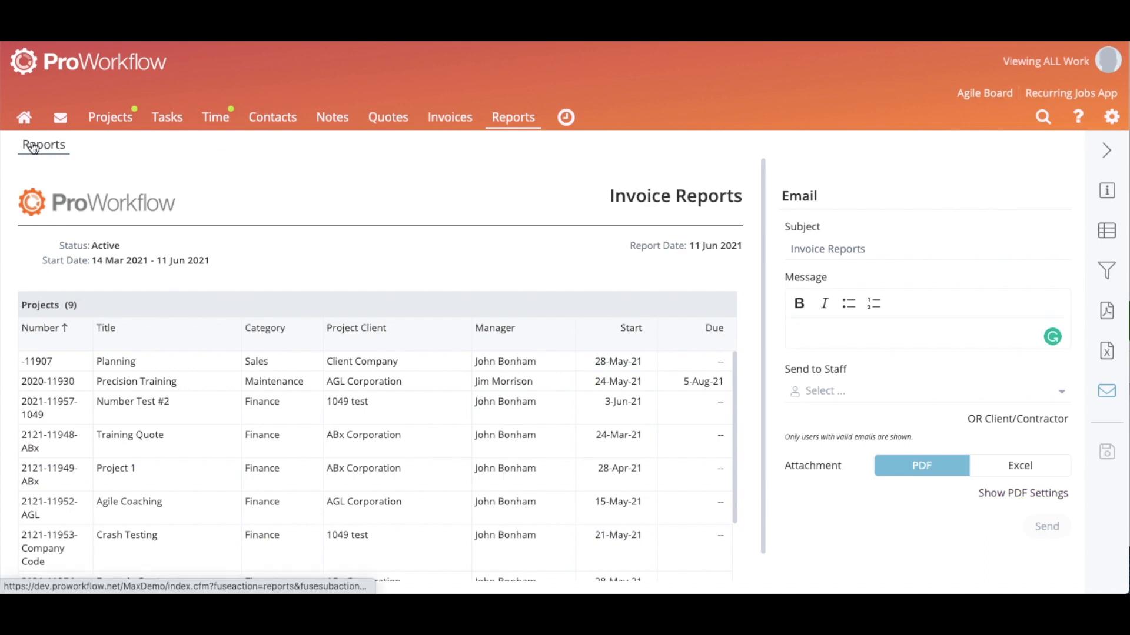
{"action": "scroll", "coordinate": [342, 348], "scroll_direction": "down", "scroll_amount": 8}
{"action": "scroll", "coordinate": [326, 429], "scroll_direction": "down", "scroll_amount": 1}
{"action": "scroll", "coordinate": [302, 423], "scroll_direction": "up", "scroll_amount": 9}
{"action": "left_click", "coordinate": [50, 190]}
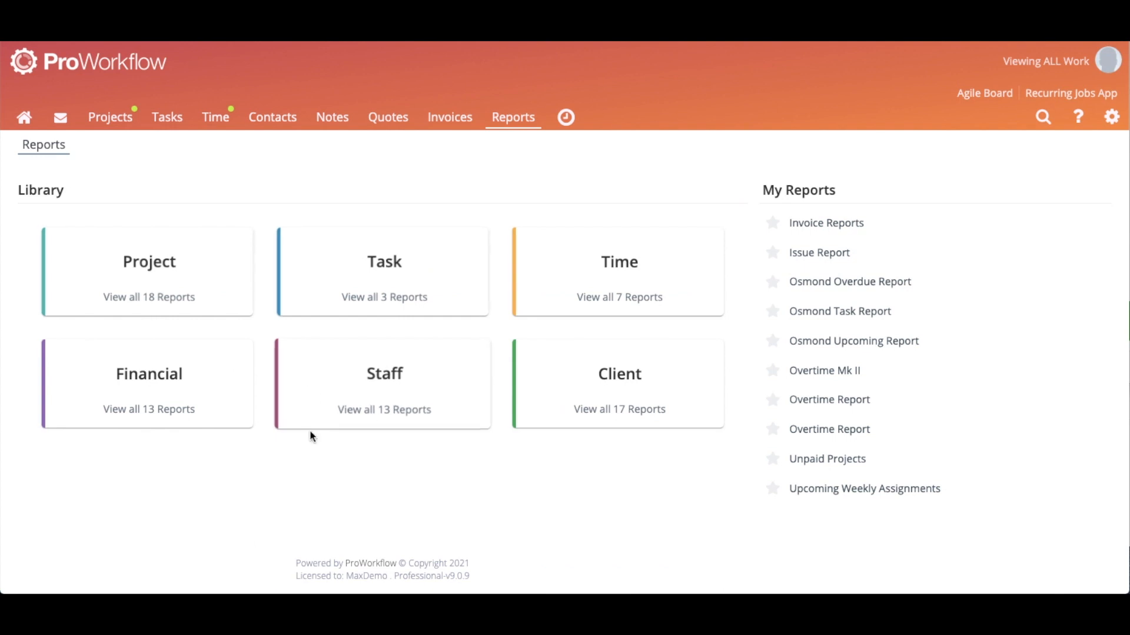
{"action": "left_click", "coordinate": [442, 373]}
{"action": "scroll", "coordinate": [436, 381], "scroll_direction": "down", "scroll_amount": 6}
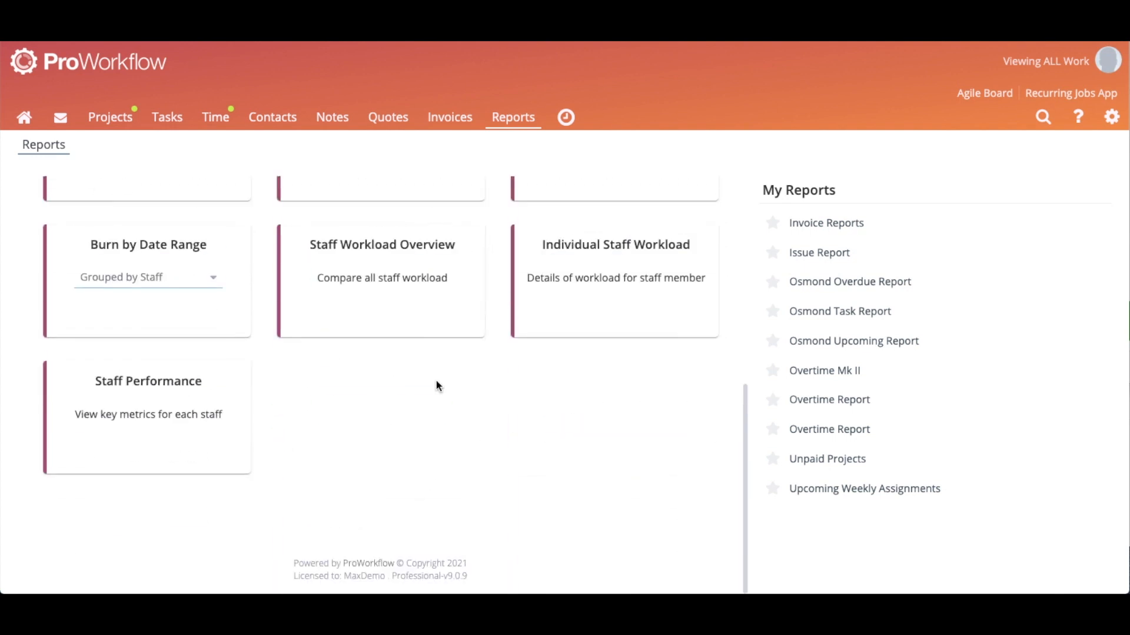
{"action": "left_click", "coordinate": [159, 448]}
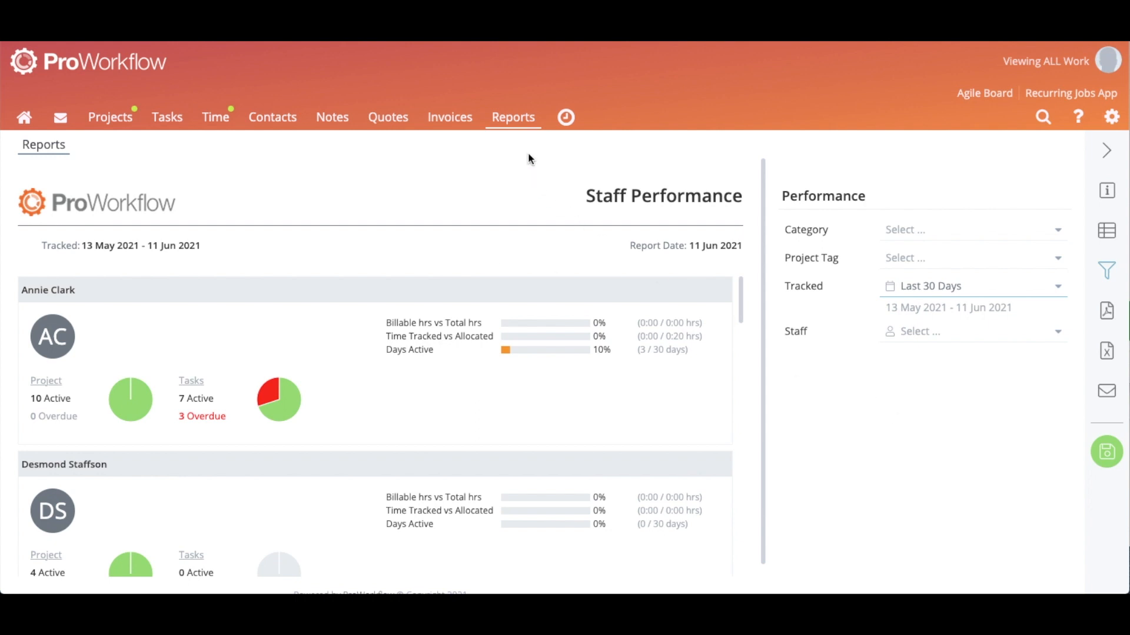
Return to the Staff report library and open the Projects, Tasks and Time report grouped by Staff.
{"action": "left_click", "coordinate": [517, 124]}
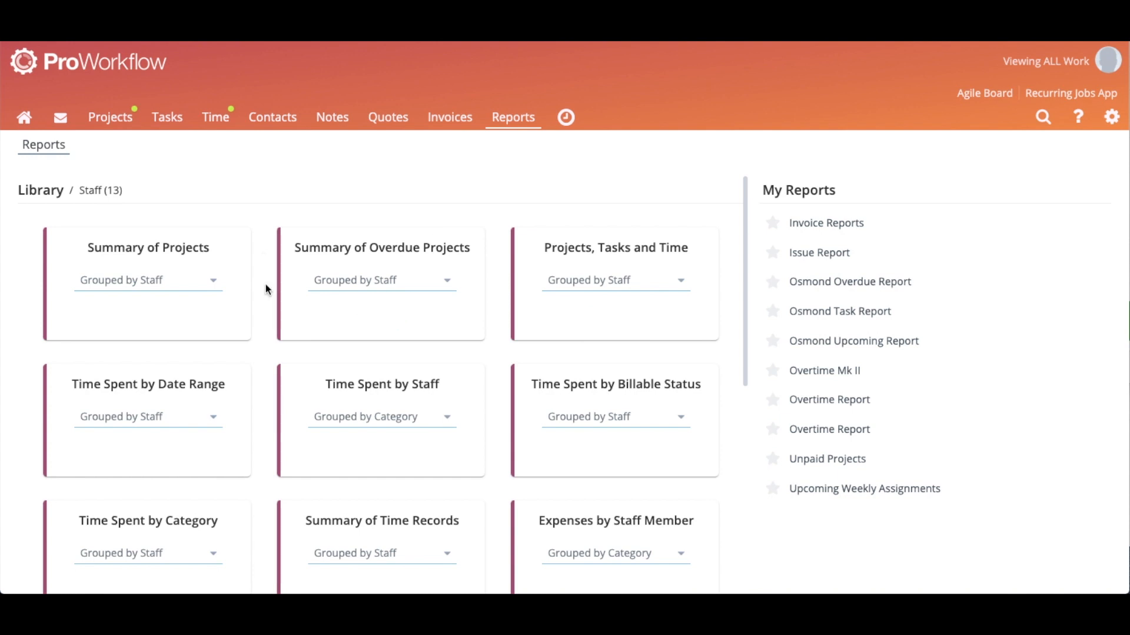
{"action": "mouse_move", "coordinate": [642, 277]}
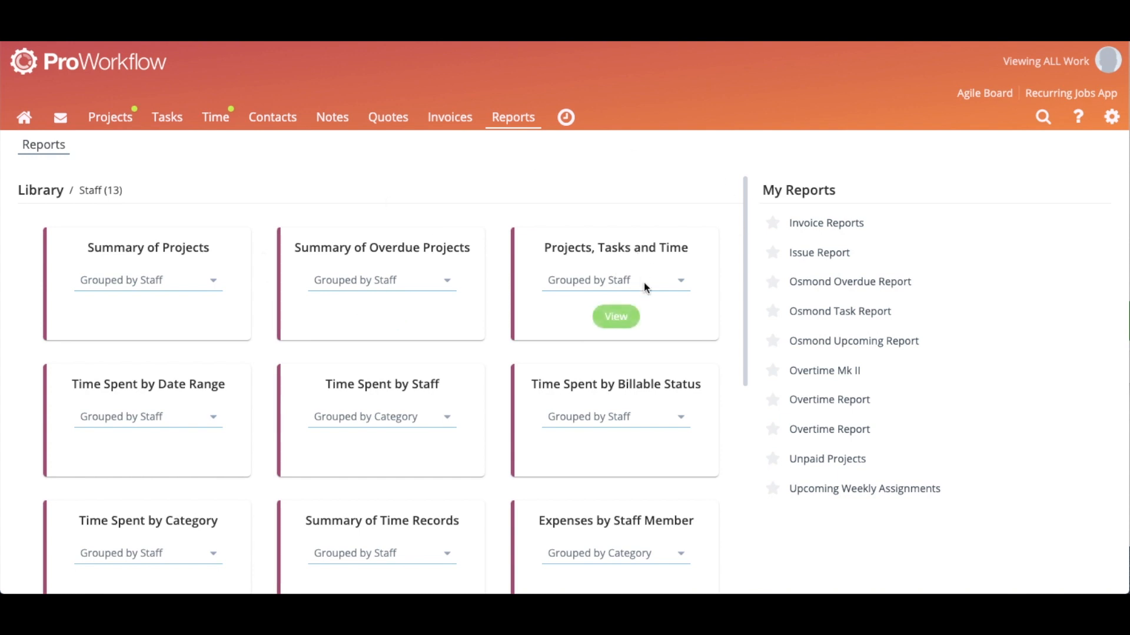
{"action": "left_click", "coordinate": [603, 326]}
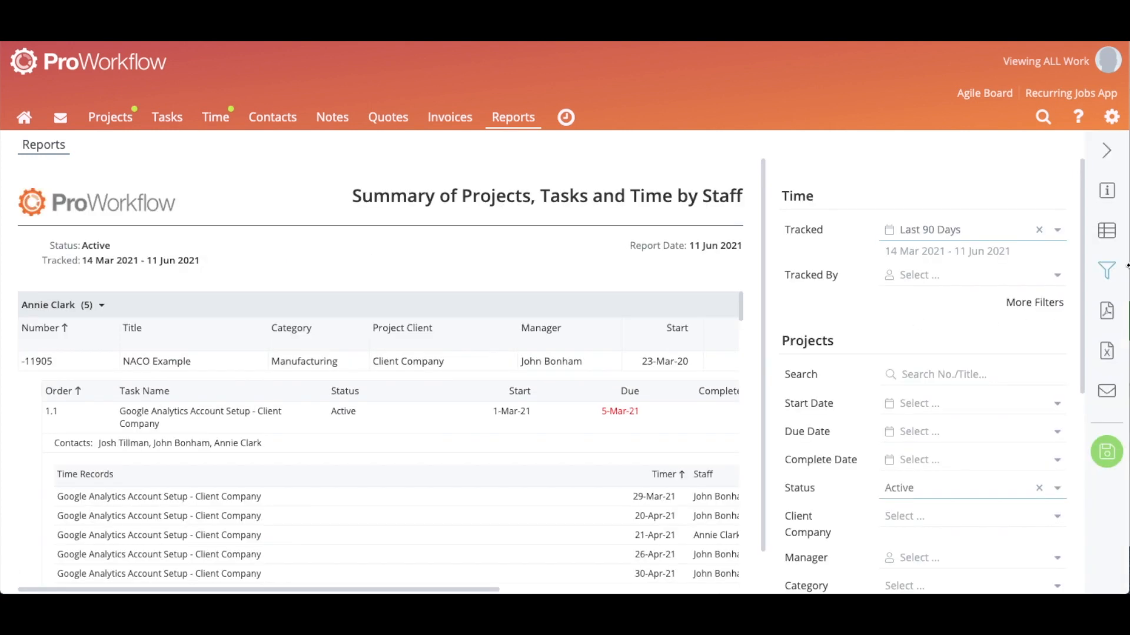
Turn off the Time section in the report's display settings and refresh the report.
{"action": "left_click", "coordinate": [1106, 230]}
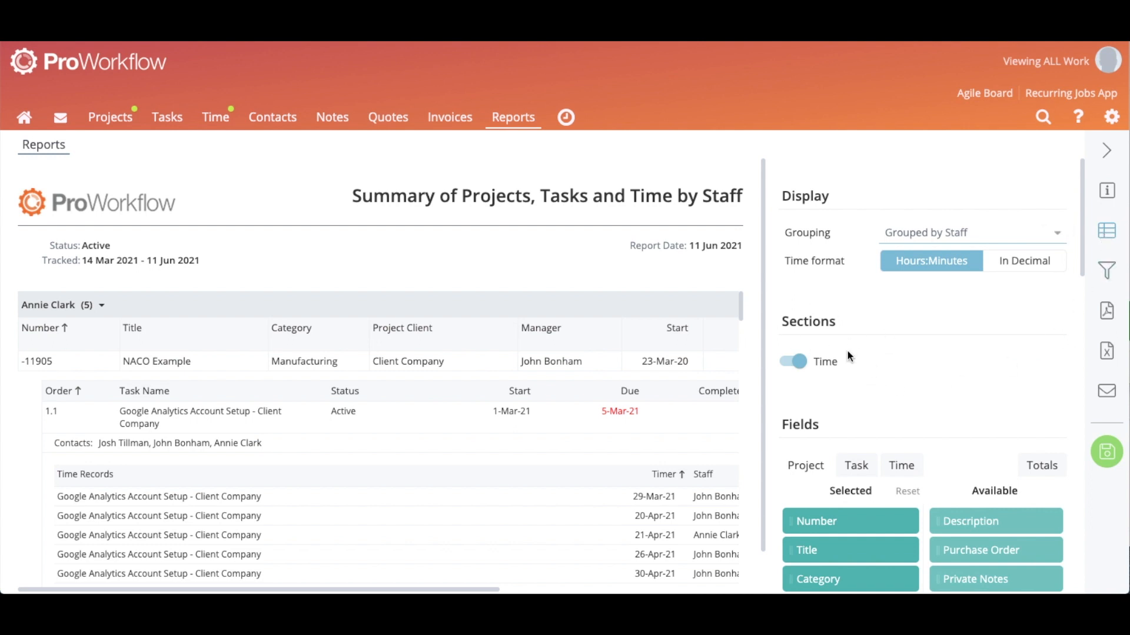
{"action": "left_click", "coordinate": [797, 372]}
{"action": "left_click", "coordinate": [479, 378]}
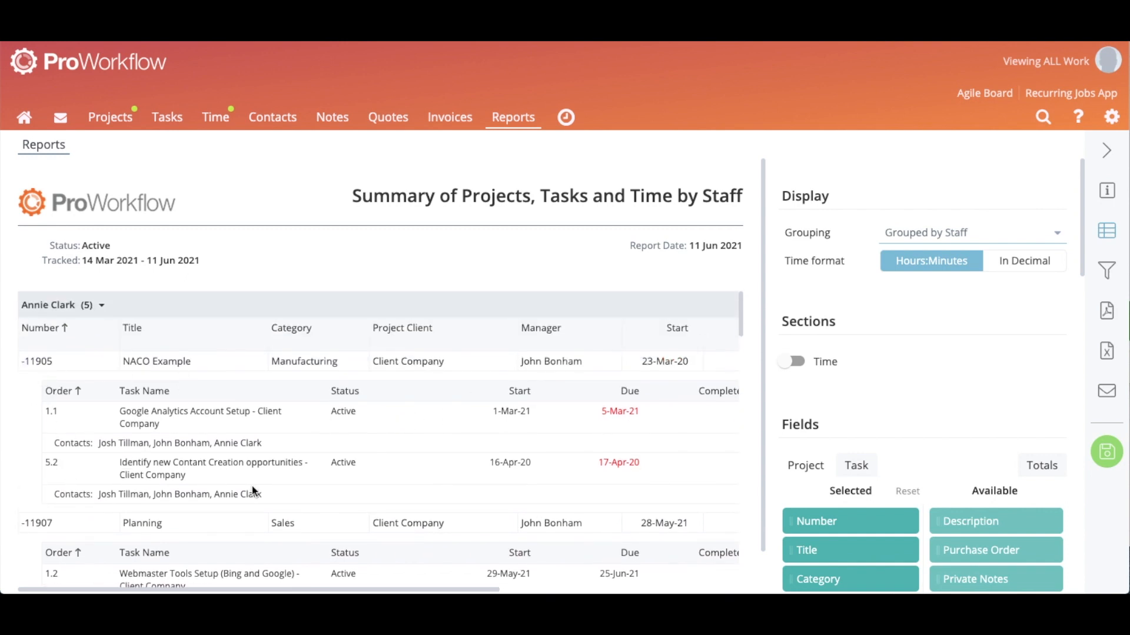
Examine the selected and available task fields of the report, then return to the Staff report library.
{"action": "scroll", "coordinate": [1000, 355], "scroll_direction": "down", "scroll_amount": 1}
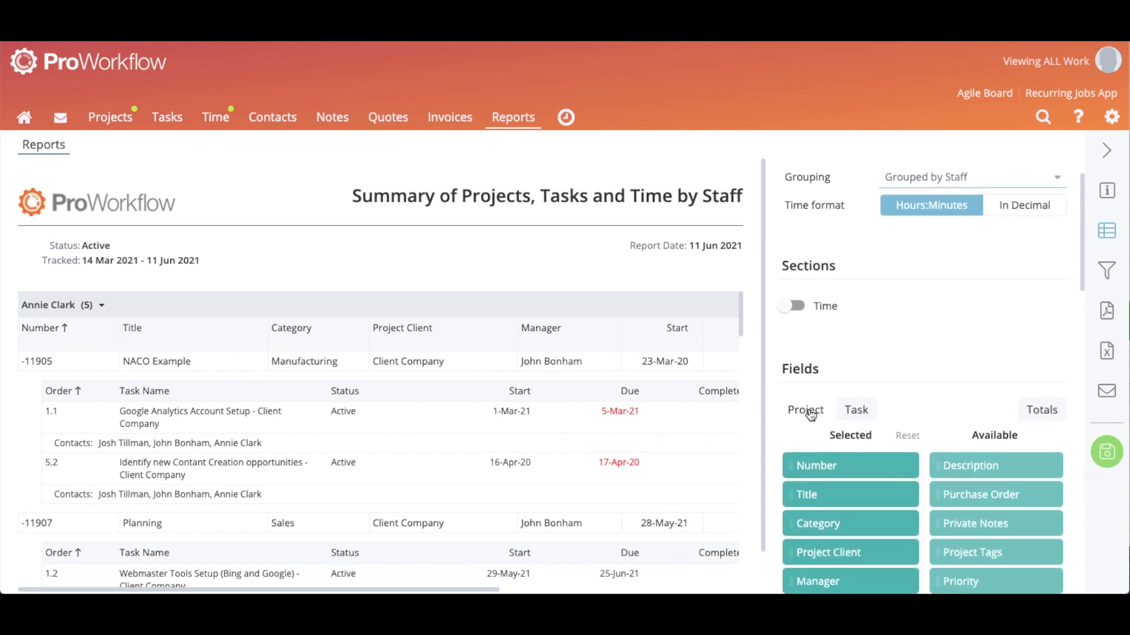
{"action": "left_click", "coordinate": [859, 414]}
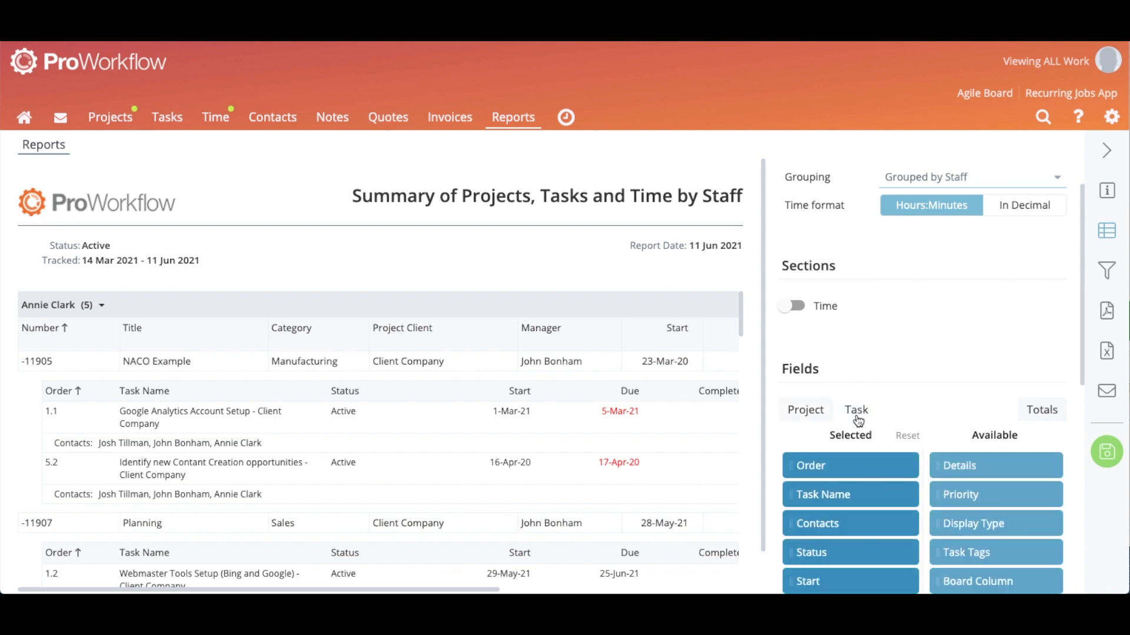
{"action": "scroll", "coordinate": [859, 420], "scroll_direction": "down", "scroll_amount": 1}
{"action": "scroll", "coordinate": [859, 421], "scroll_direction": "down", "scroll_amount": 4}
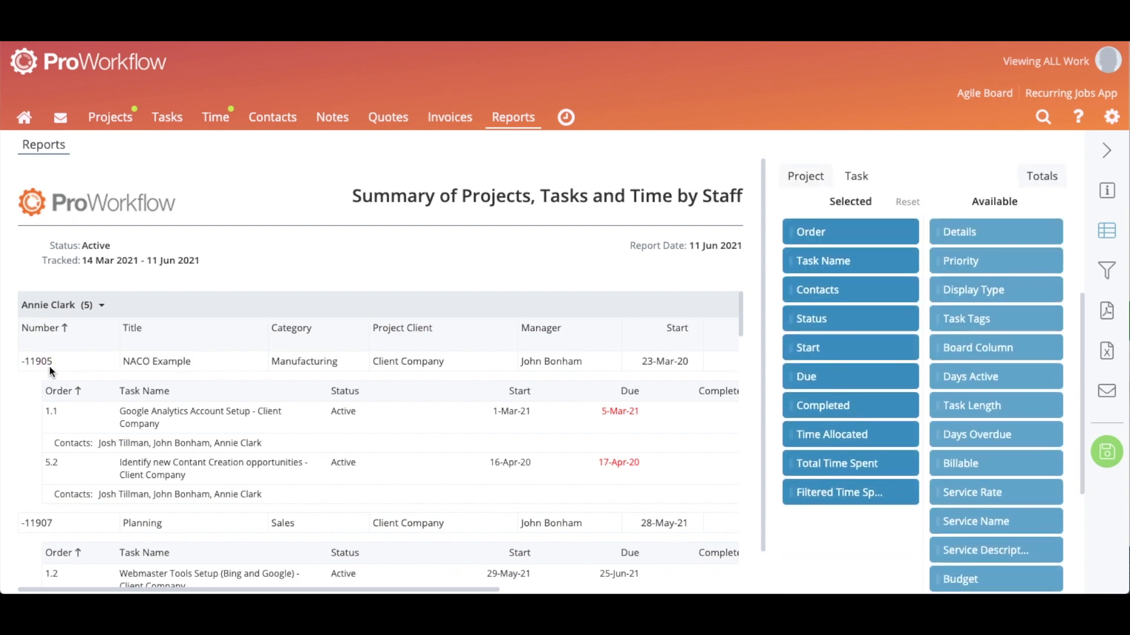
{"action": "left_click", "coordinate": [54, 150]}
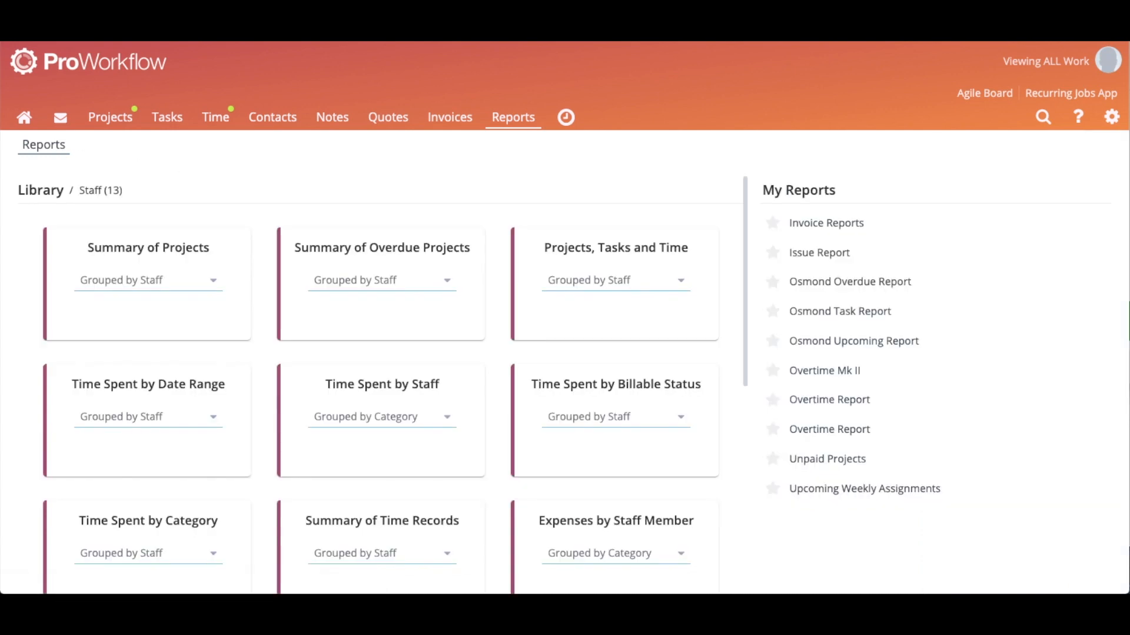